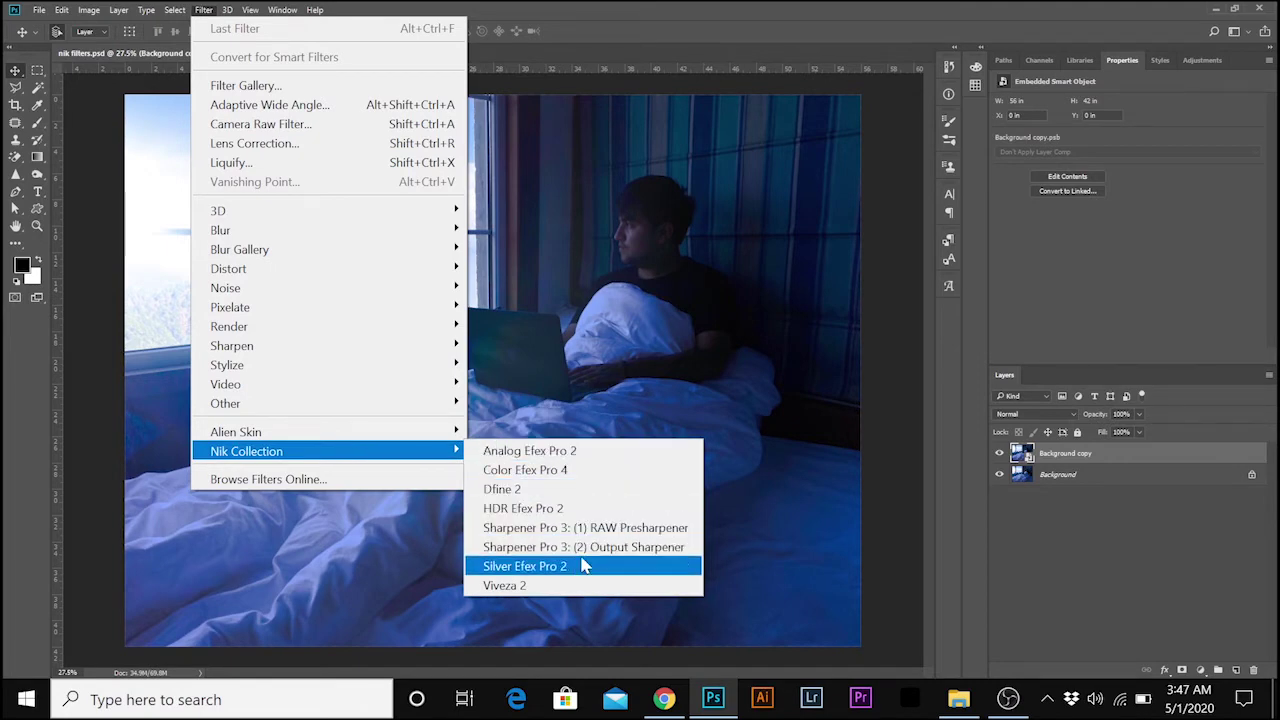
Open Silver Efex Pro 2 on the Background copy layer and choose the vintage preset 029 Cool Tones 2
click(530, 567)
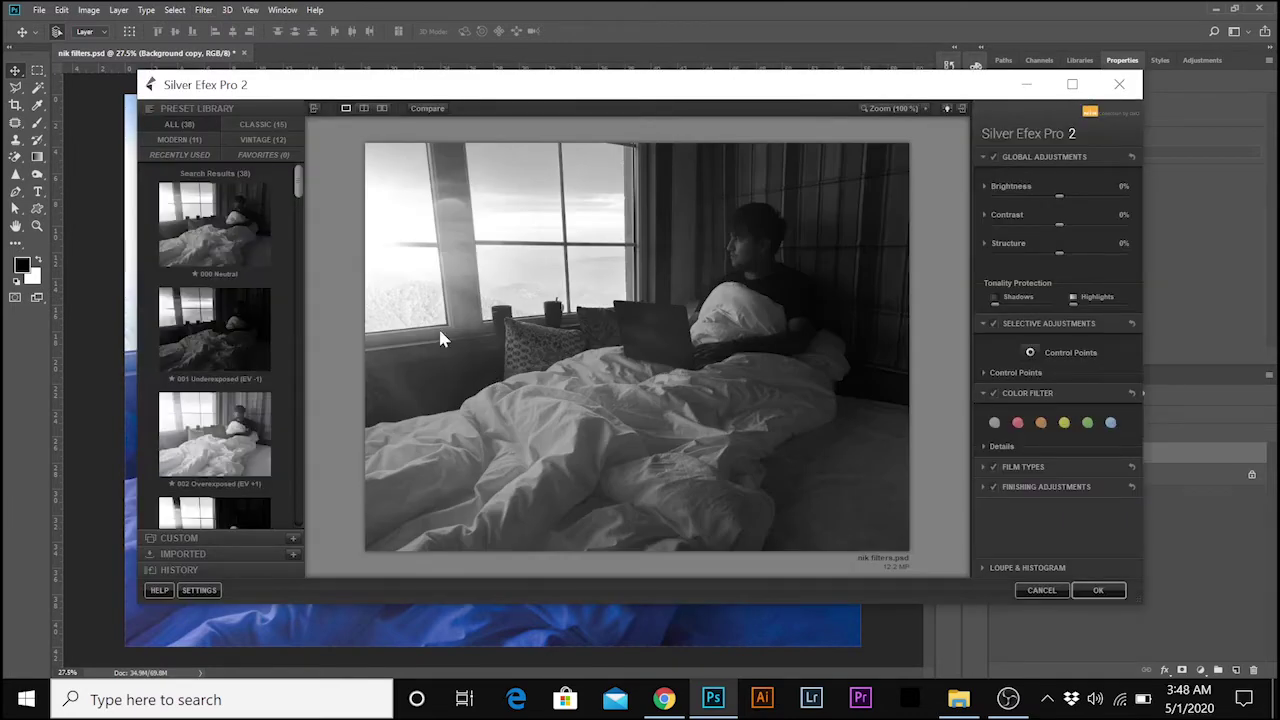
click(250, 139)
scroll(293, 212, down, 4)
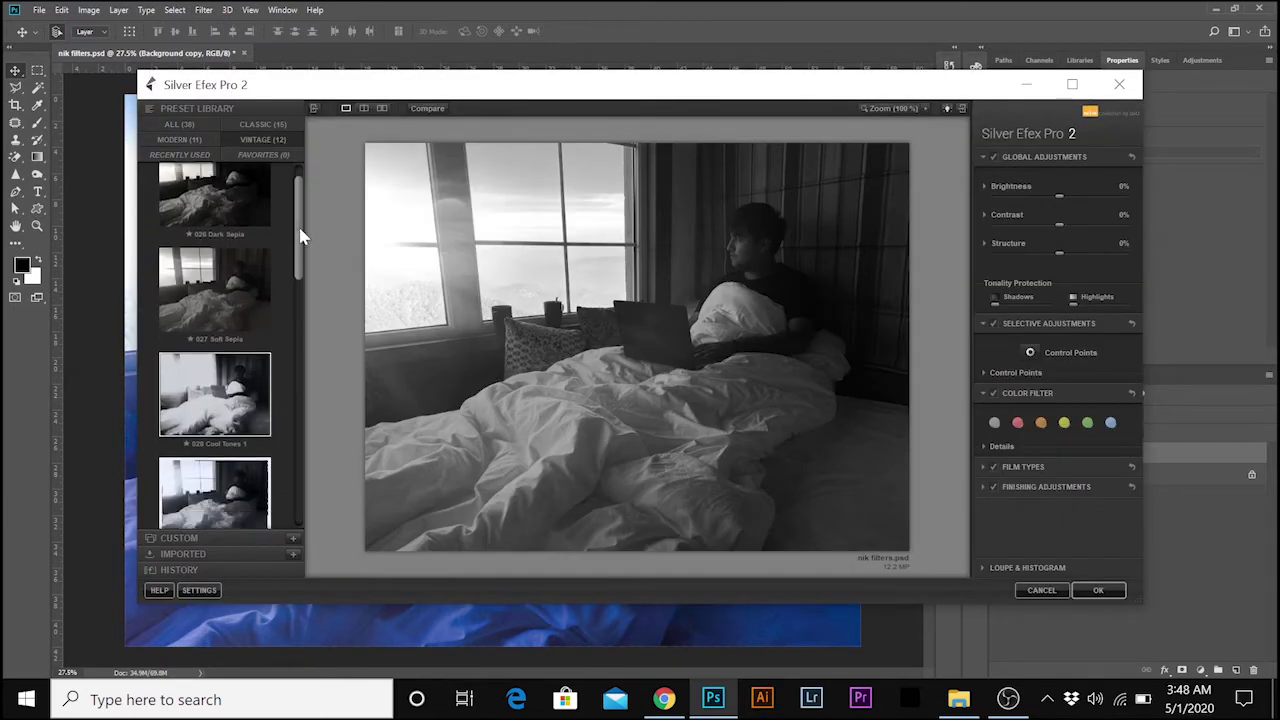
scroll(301, 276, down, 2)
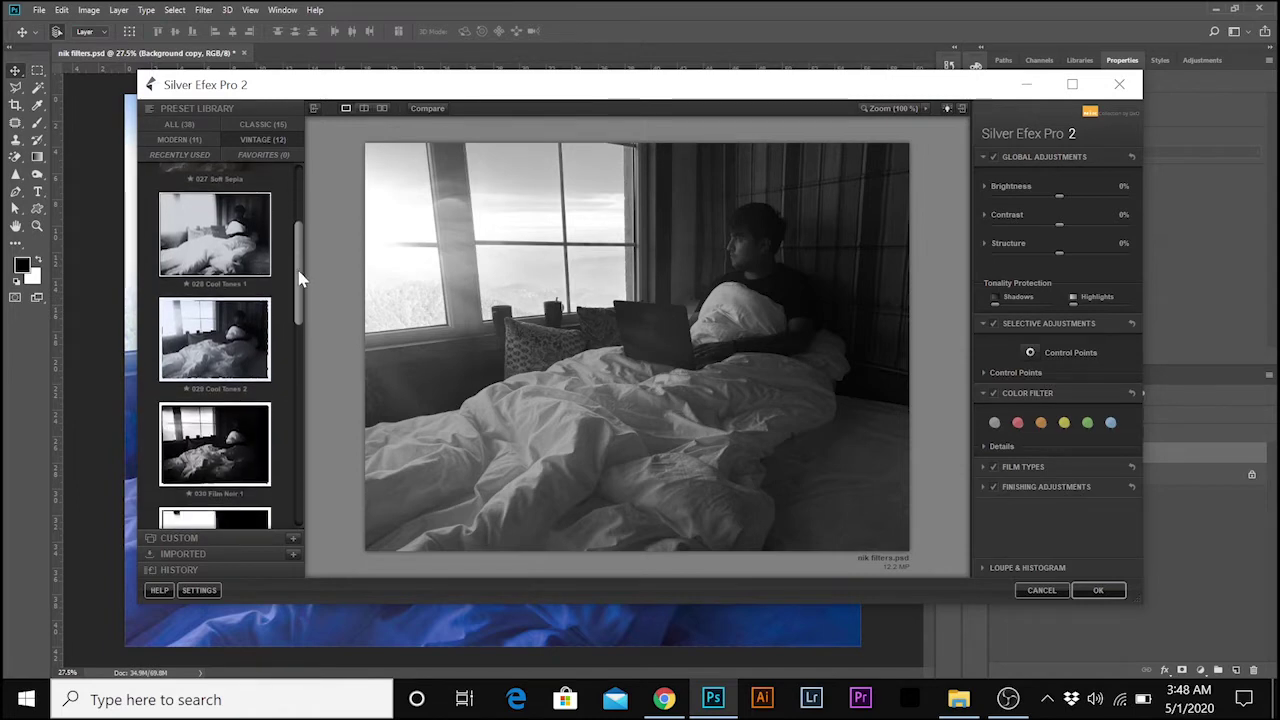
click(232, 338)
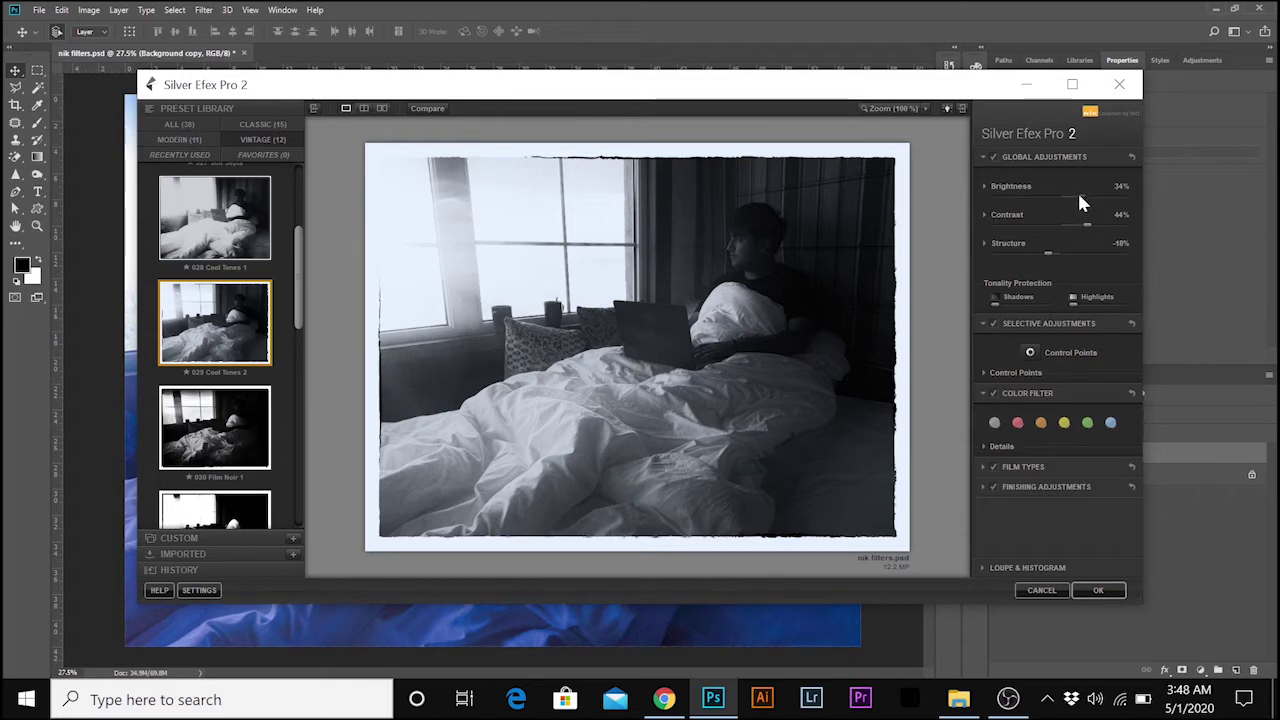
Set Brightness to about 49%, Contrast to 30% and Structure to -23%, and apply the blue colour filter
drag(1077, 190, 1092, 196)
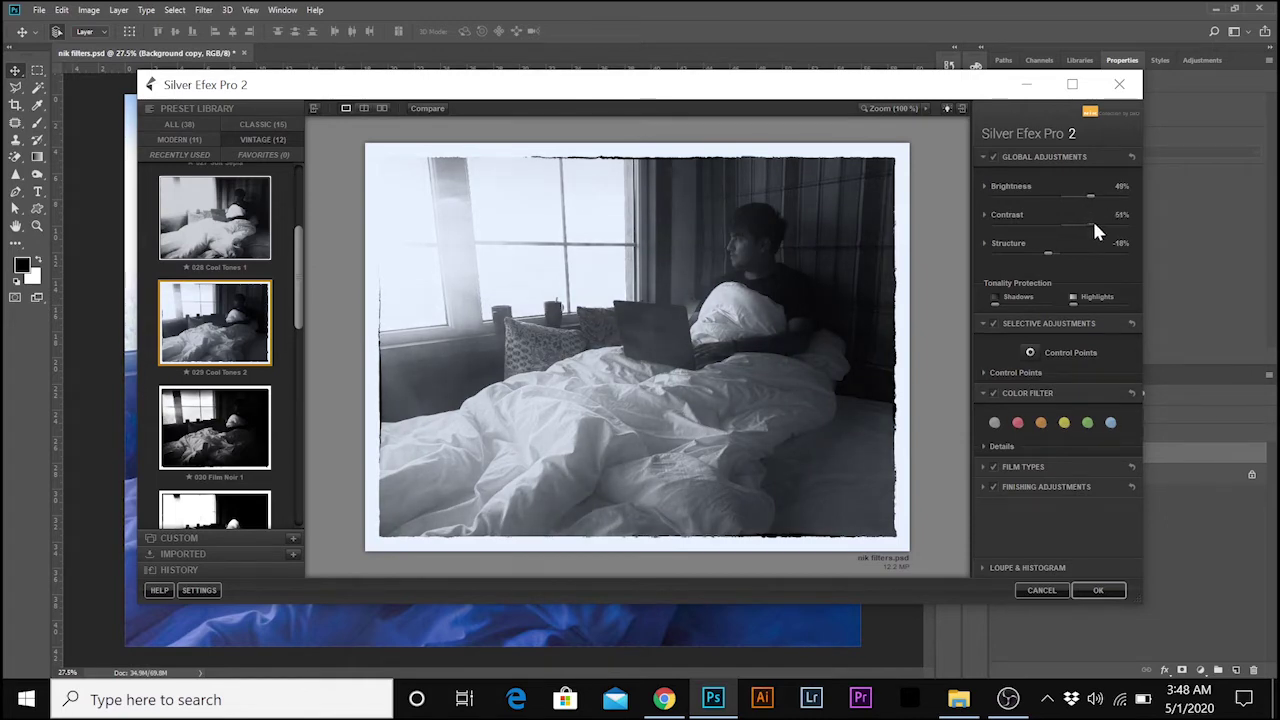
drag(1094, 225, 1080, 225)
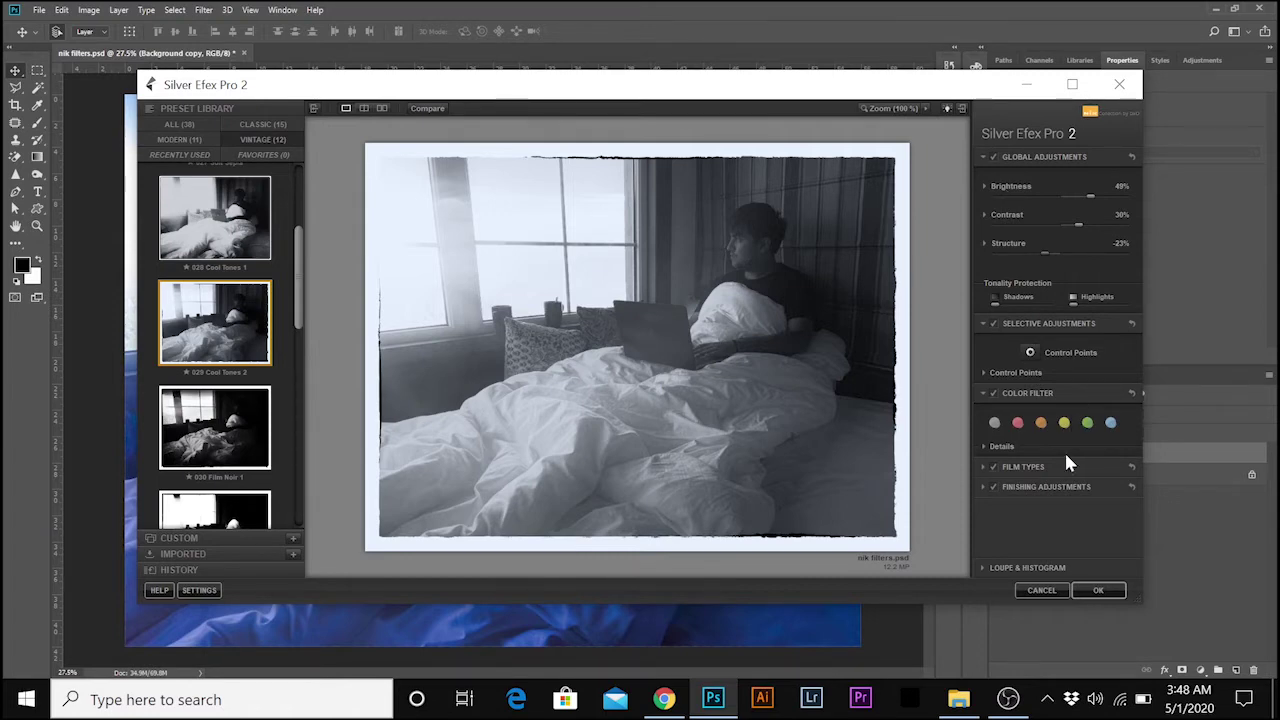
click(1111, 423)
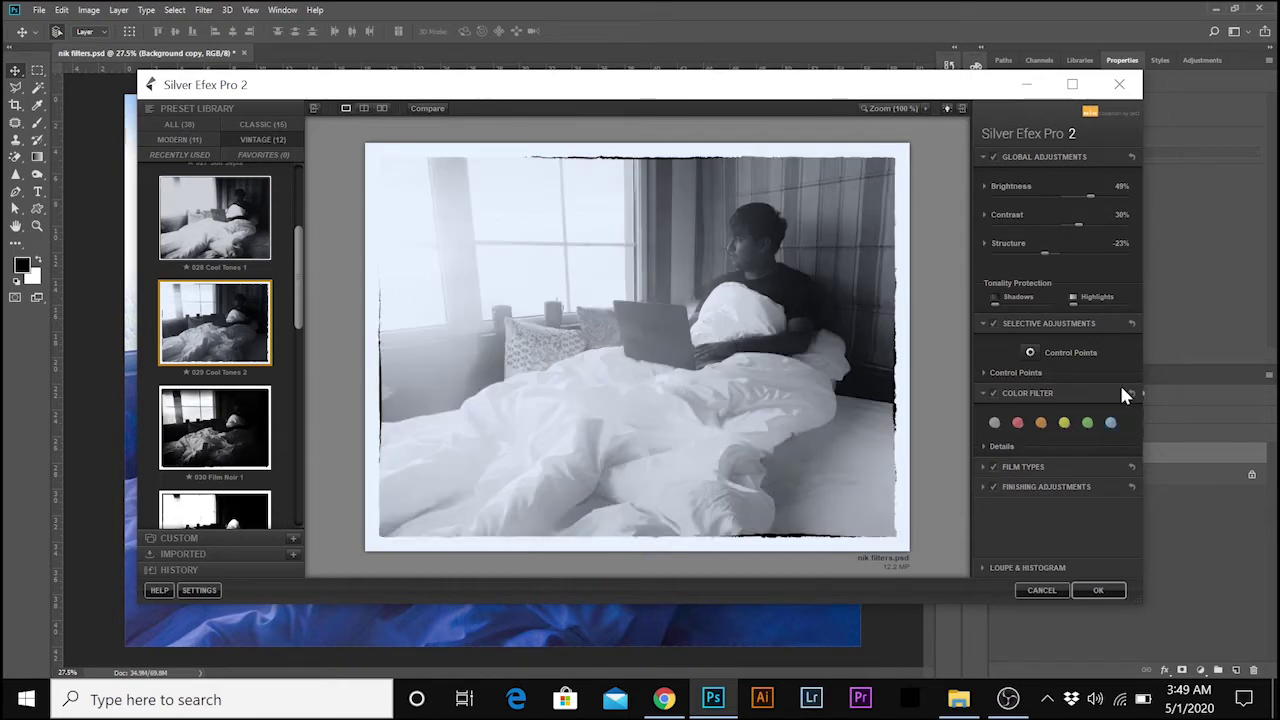
Set the film grain to about 435 grain per pixel and make it slightly harder
click(982, 466)
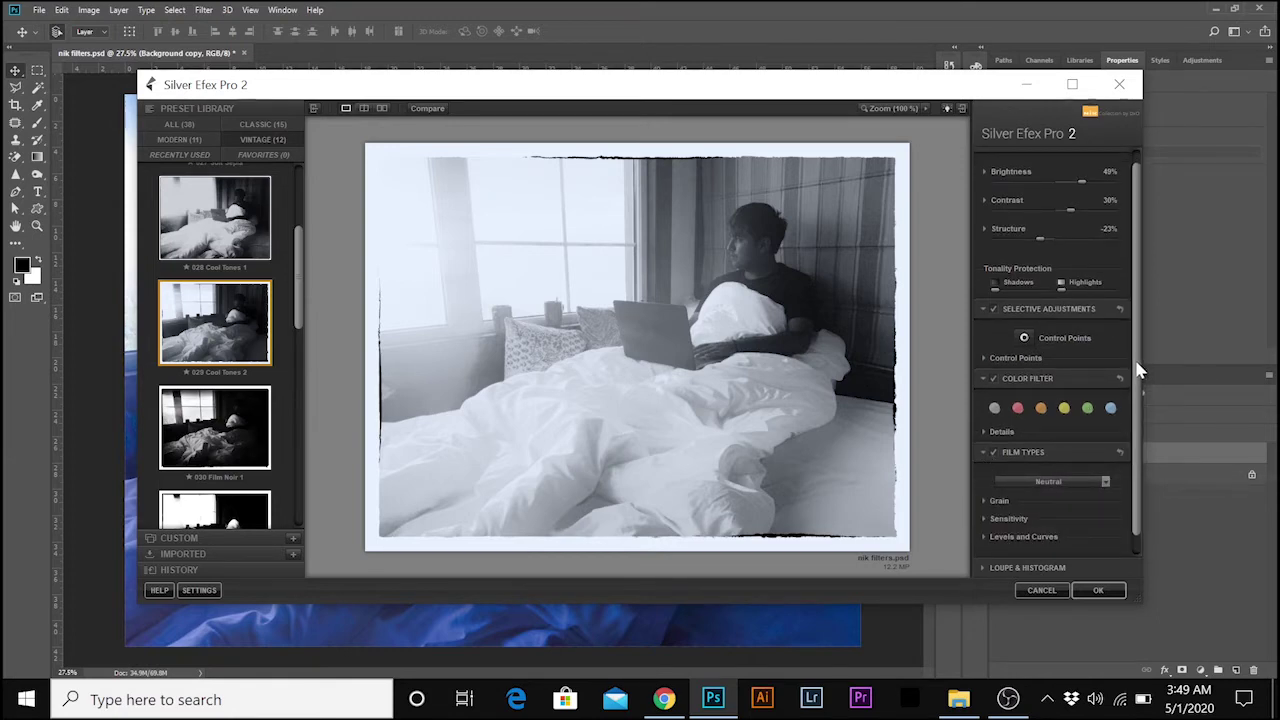
drag(1143, 372, 1143, 407)
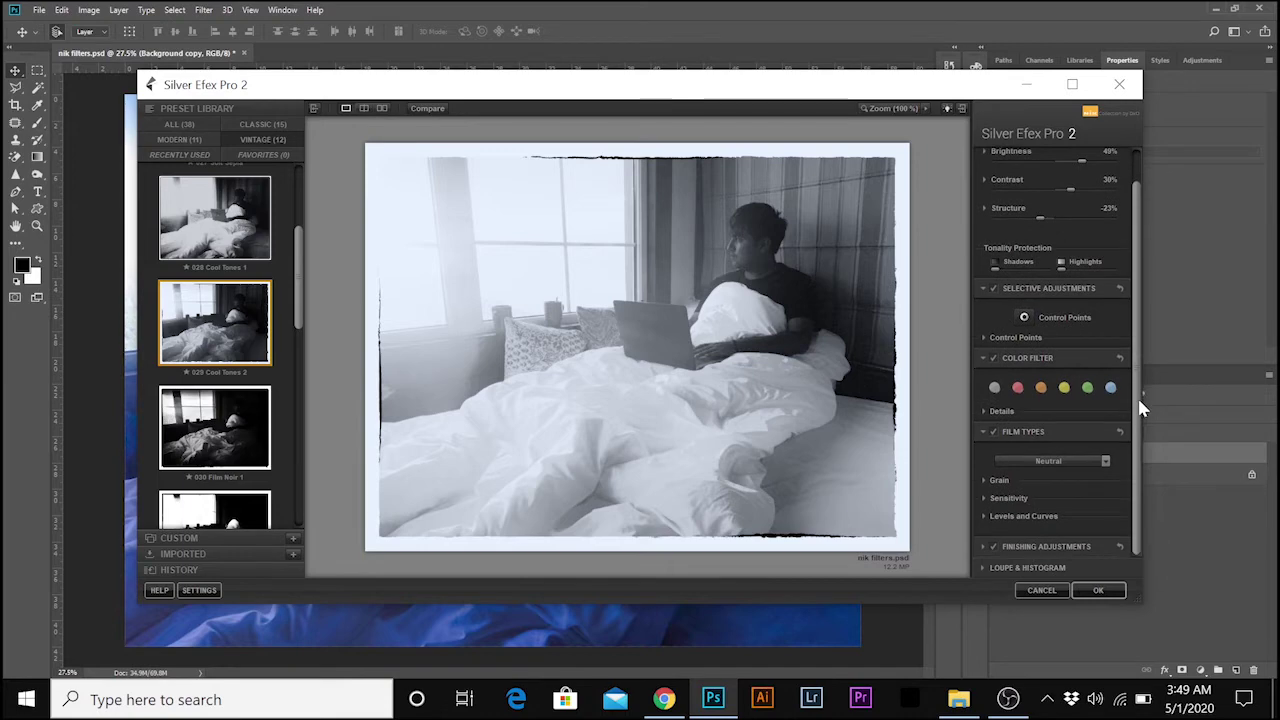
click(981, 478)
drag(1106, 447, 1092, 447)
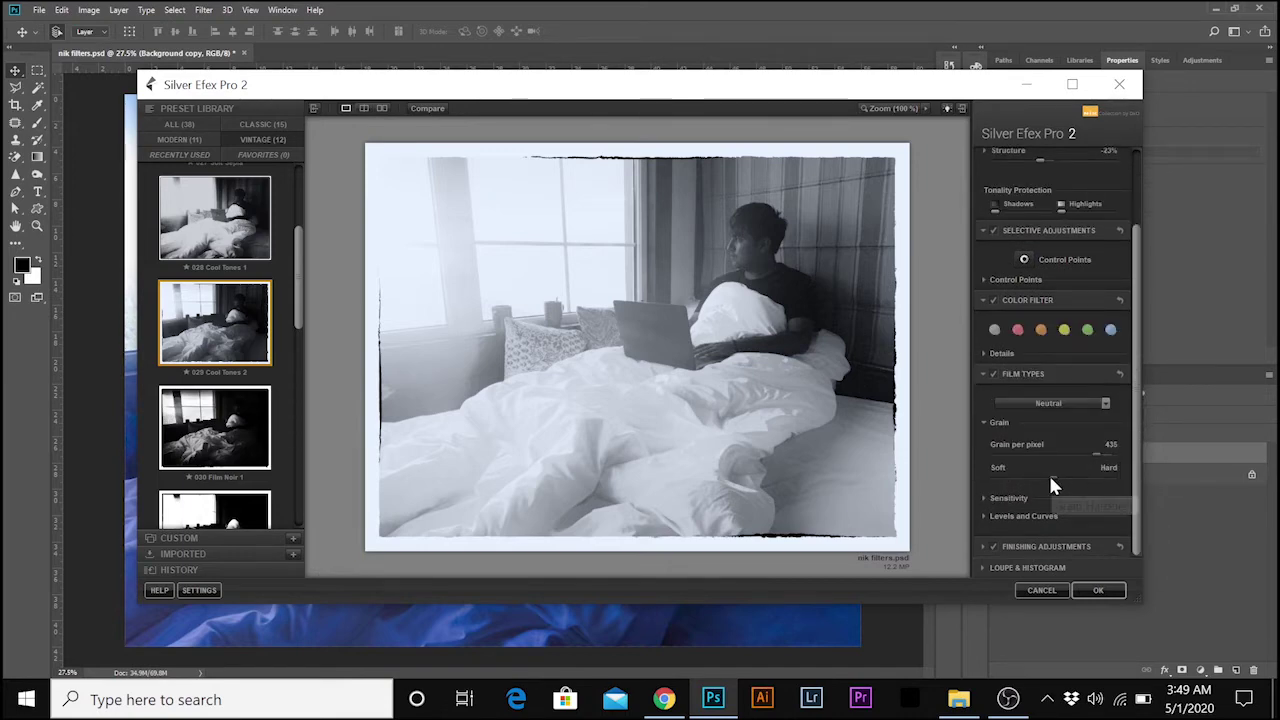
drag(1061, 478, 1068, 478)
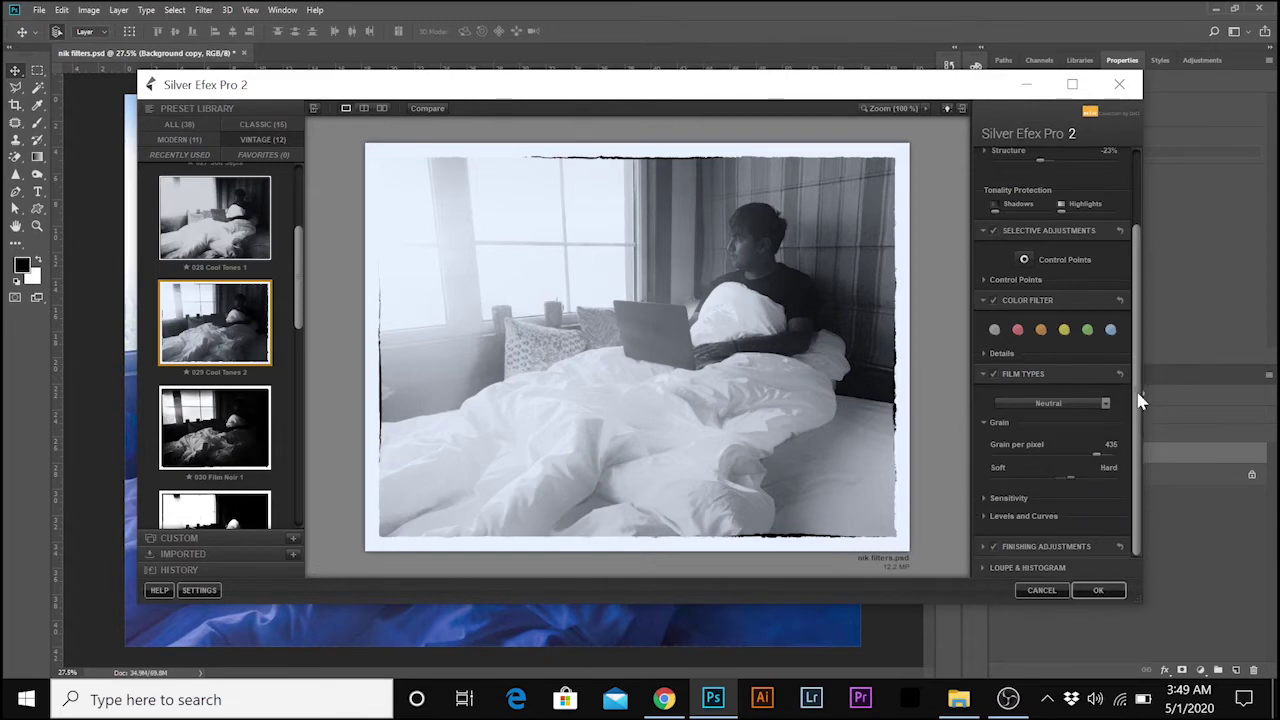
Set the film sensitivity to about Red -66%, Yellow 59%, Green -48%, Cyan 76%, Blue -31% and Violet 32%
click(985, 499)
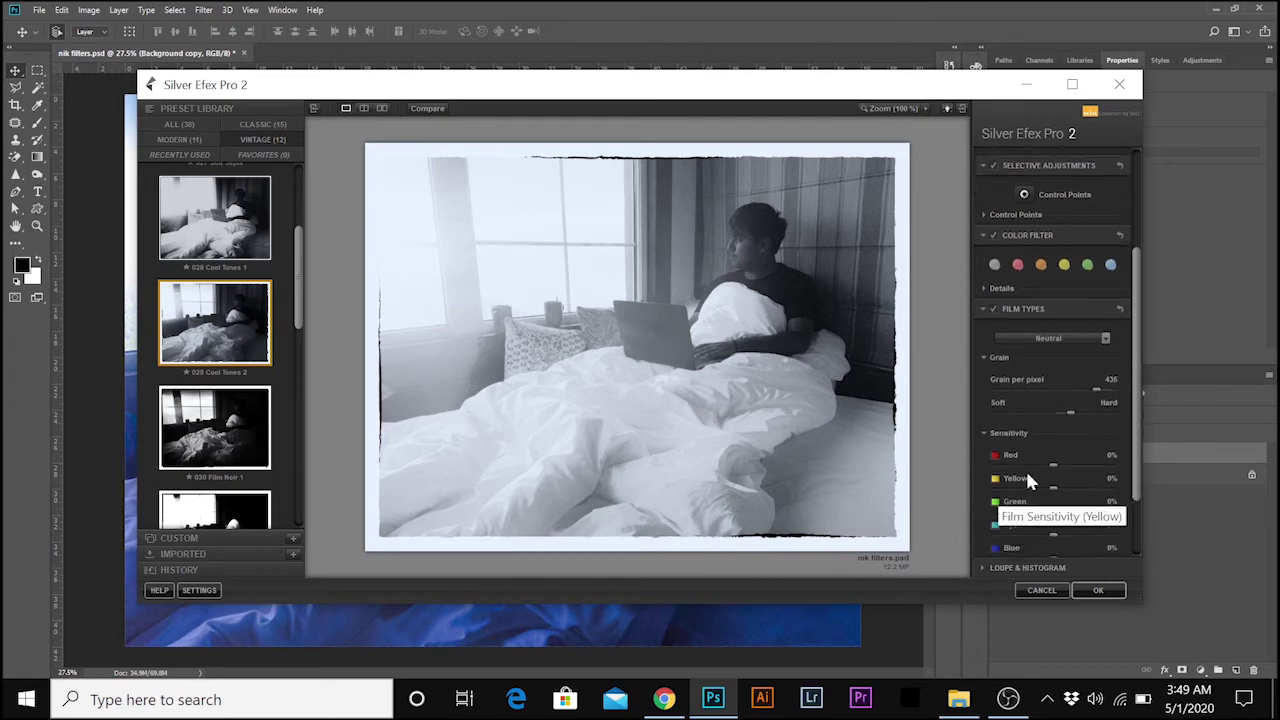
drag(1140, 337, 1137, 366)
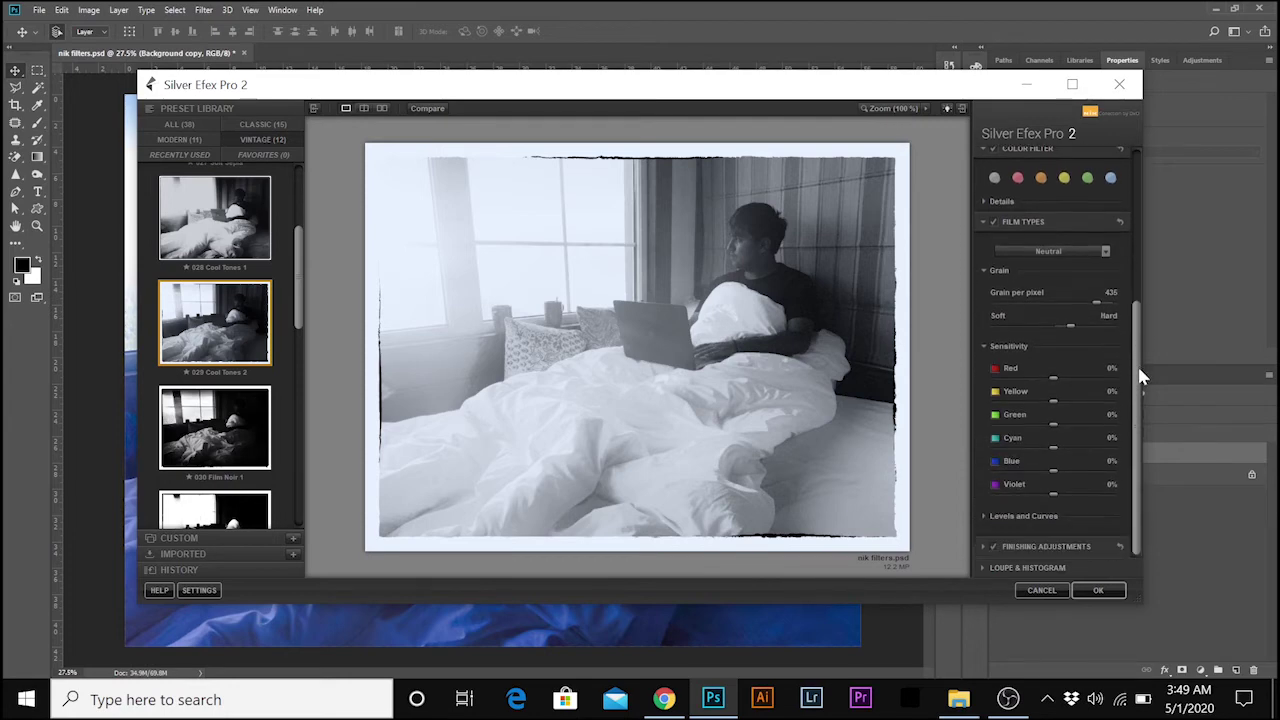
drag(1053, 377, 1088, 403)
drag(1055, 428, 1029, 425)
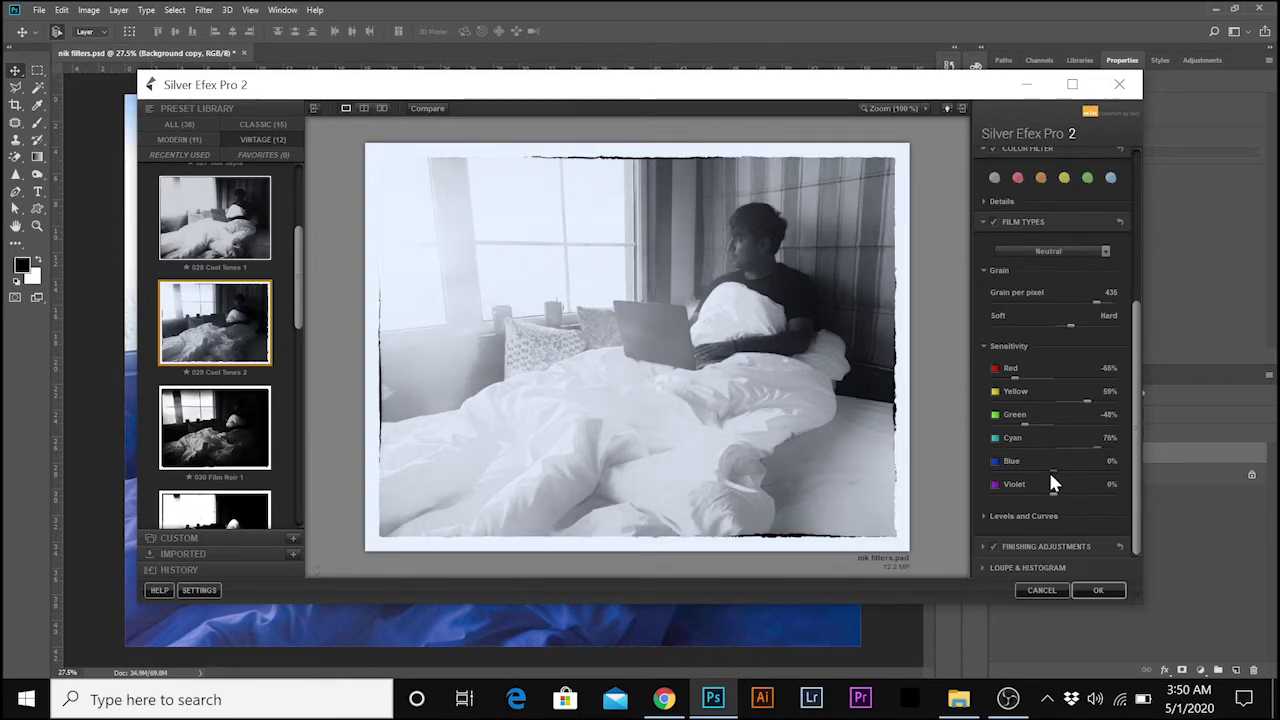
drag(1051, 471, 1070, 492)
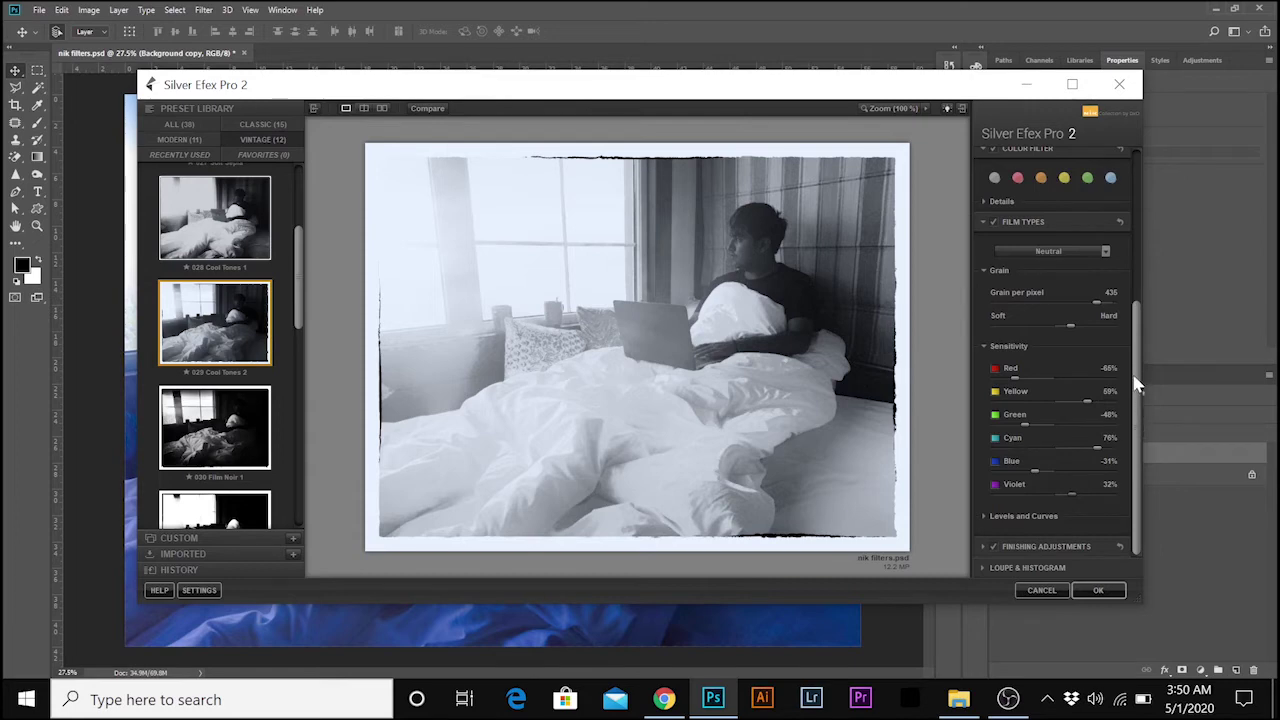
click(984, 270)
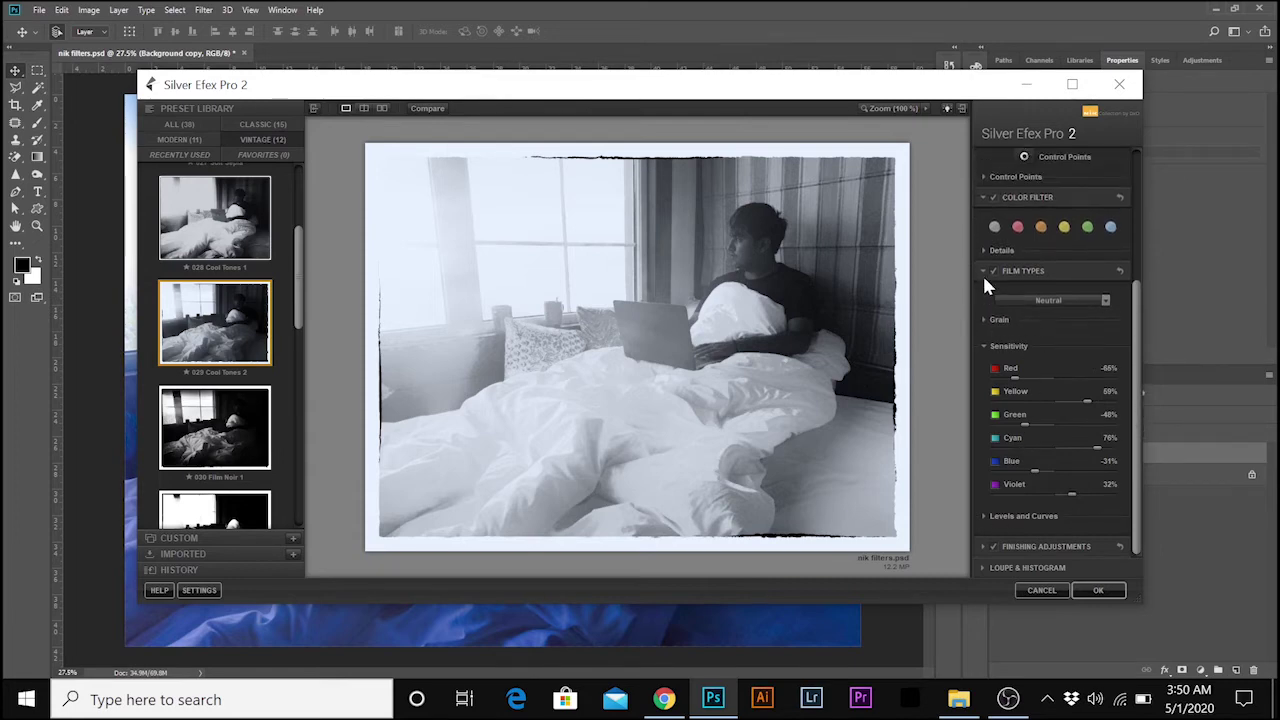
click(986, 348)
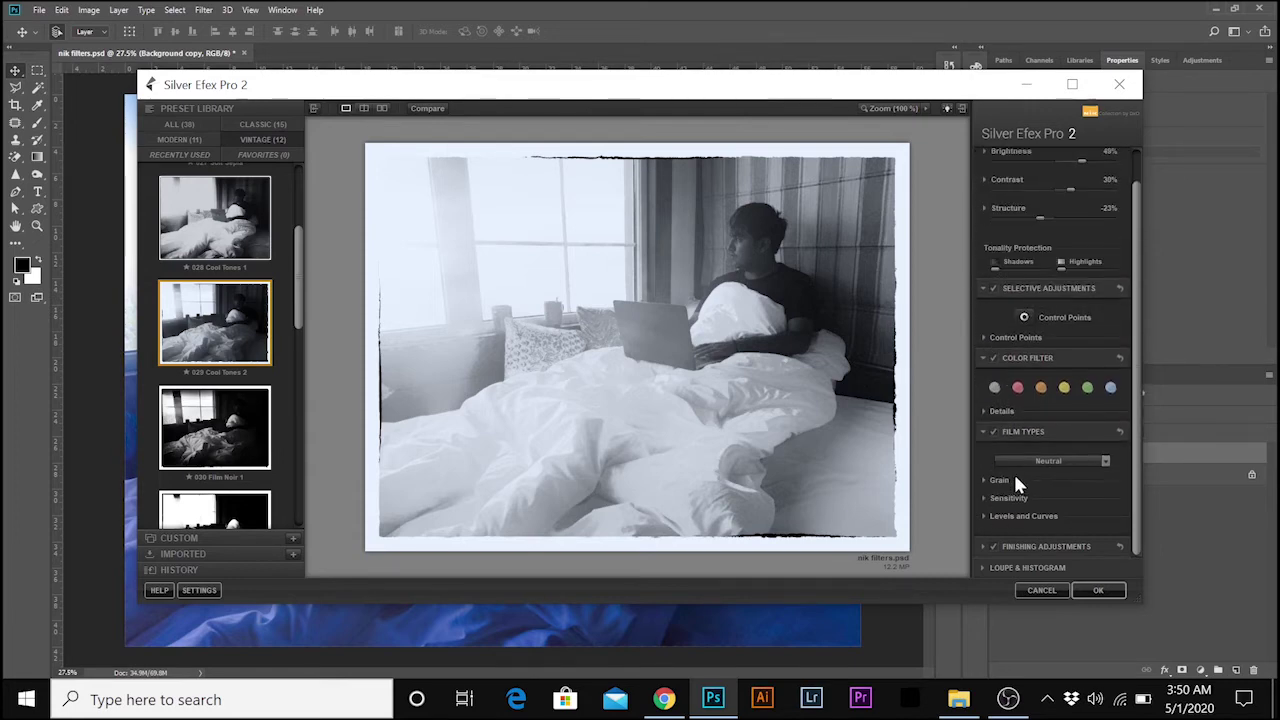
Shape the film type's tone curve into a gentle S by adding midtone, highlight and shadow points
click(985, 517)
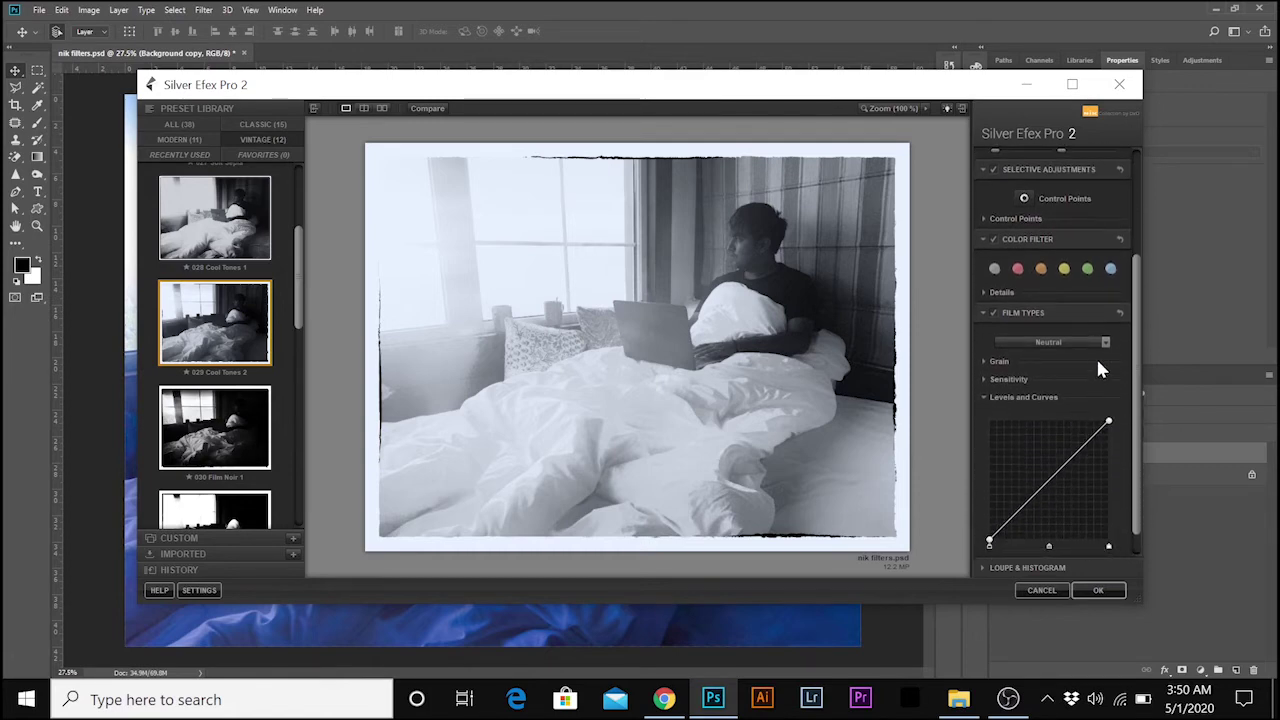
drag(1136, 324, 1140, 423)
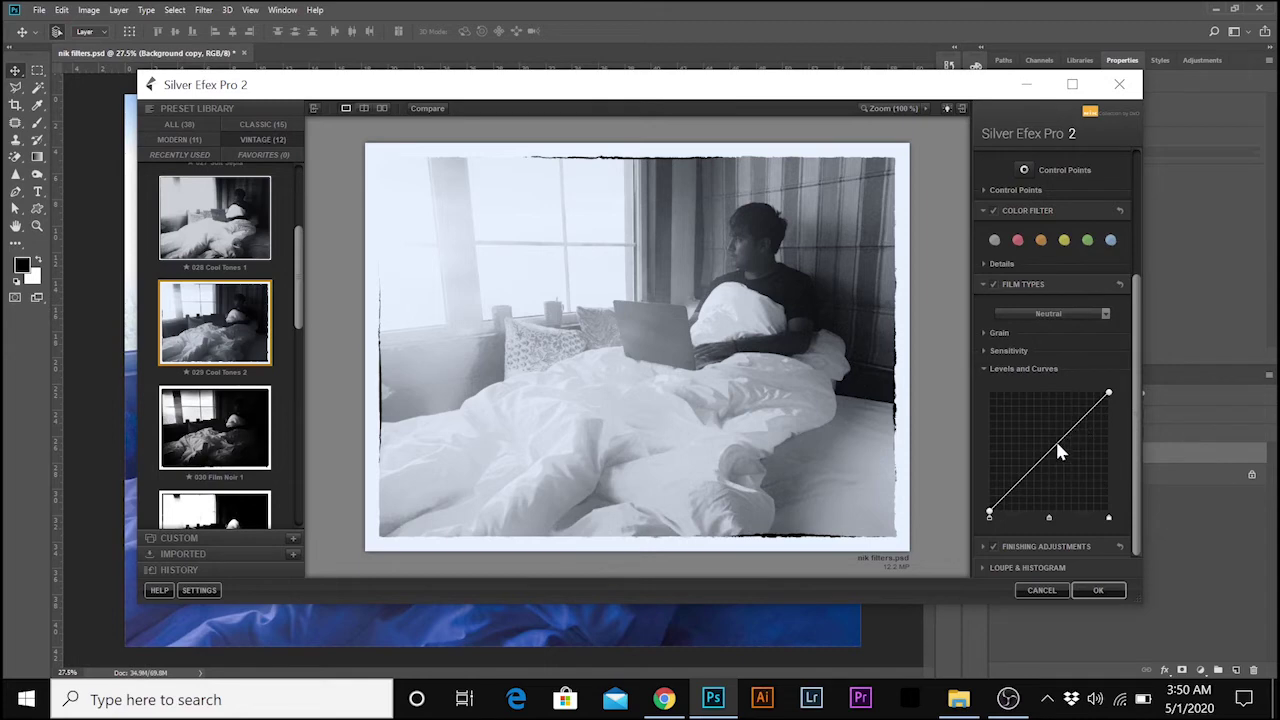
drag(1084, 419, 1080, 414)
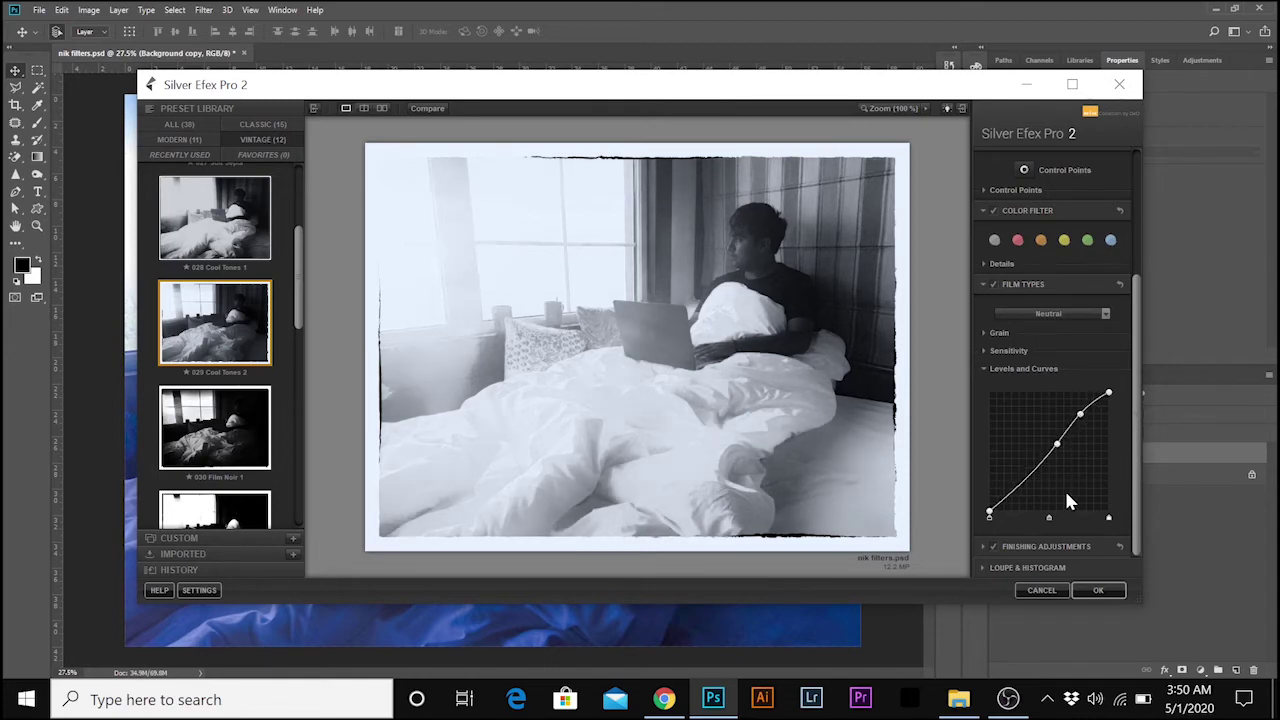
click(1027, 478)
click(986, 370)
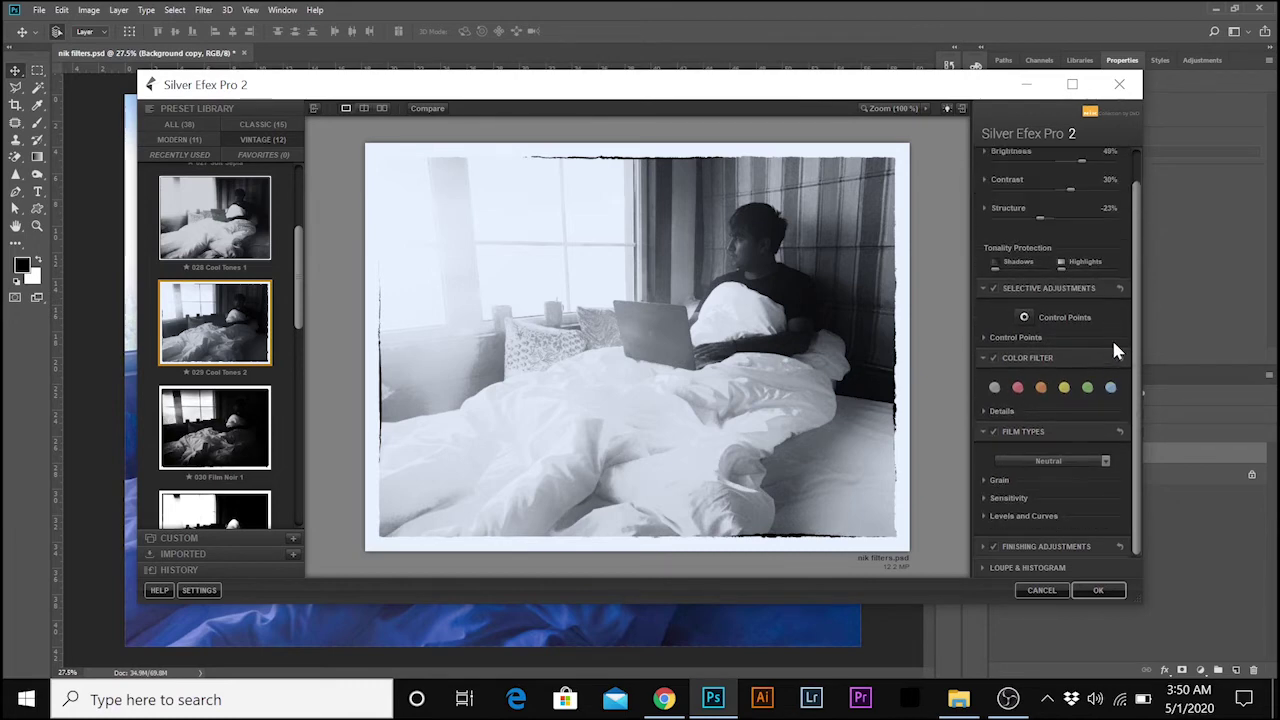
click(982, 428)
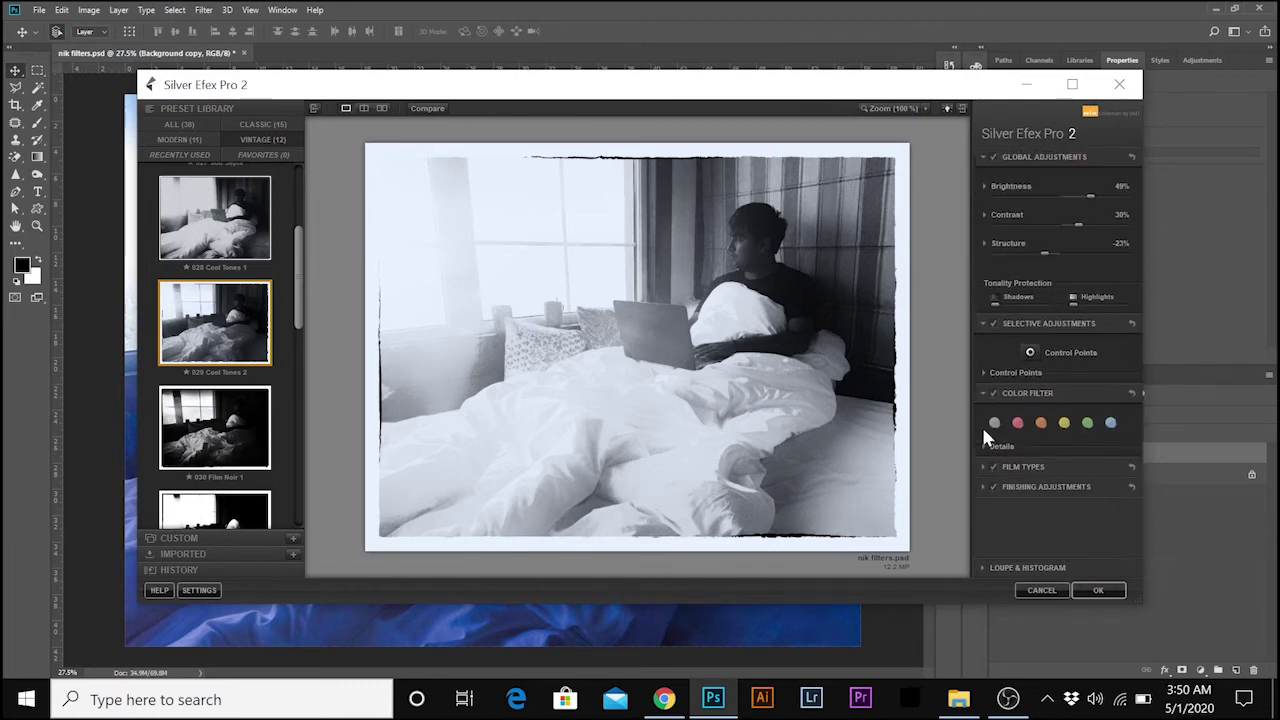
Apply Cyanotype toning number 11 in the finishing adjustments
click(985, 488)
scroll(1105, 447, down, 1)
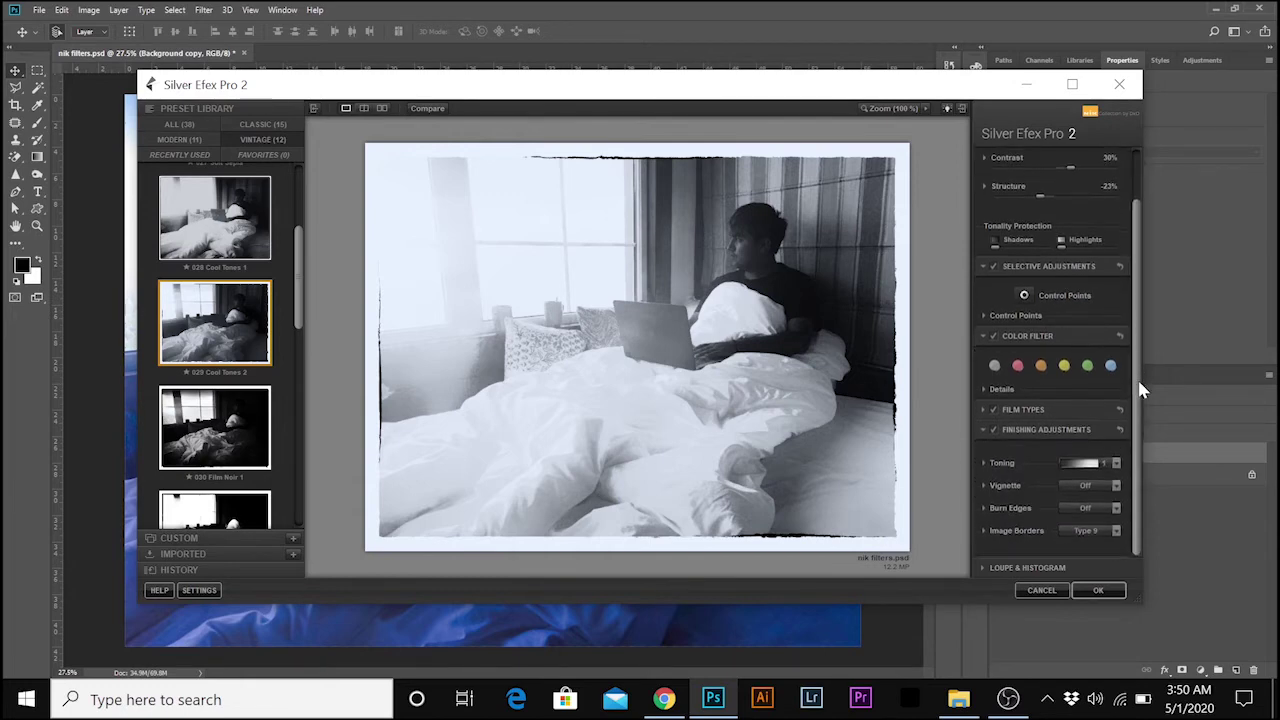
click(1116, 464)
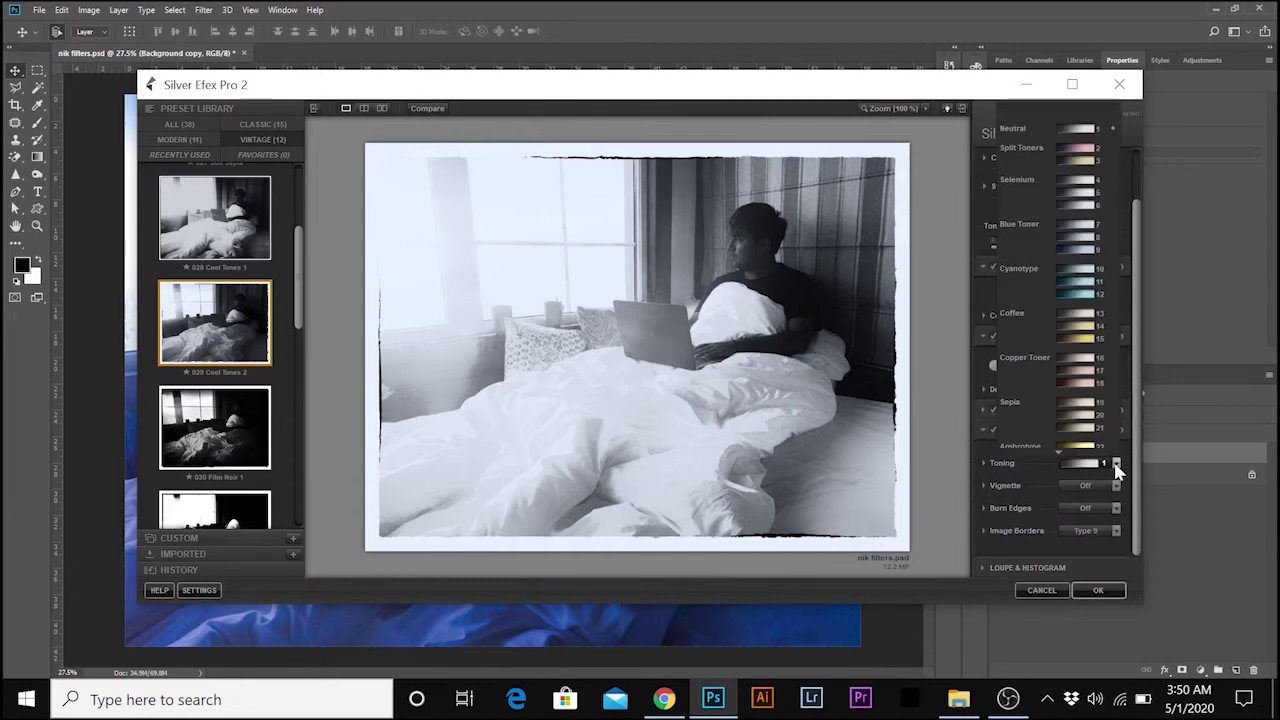
scroll(1086, 258, down, 1)
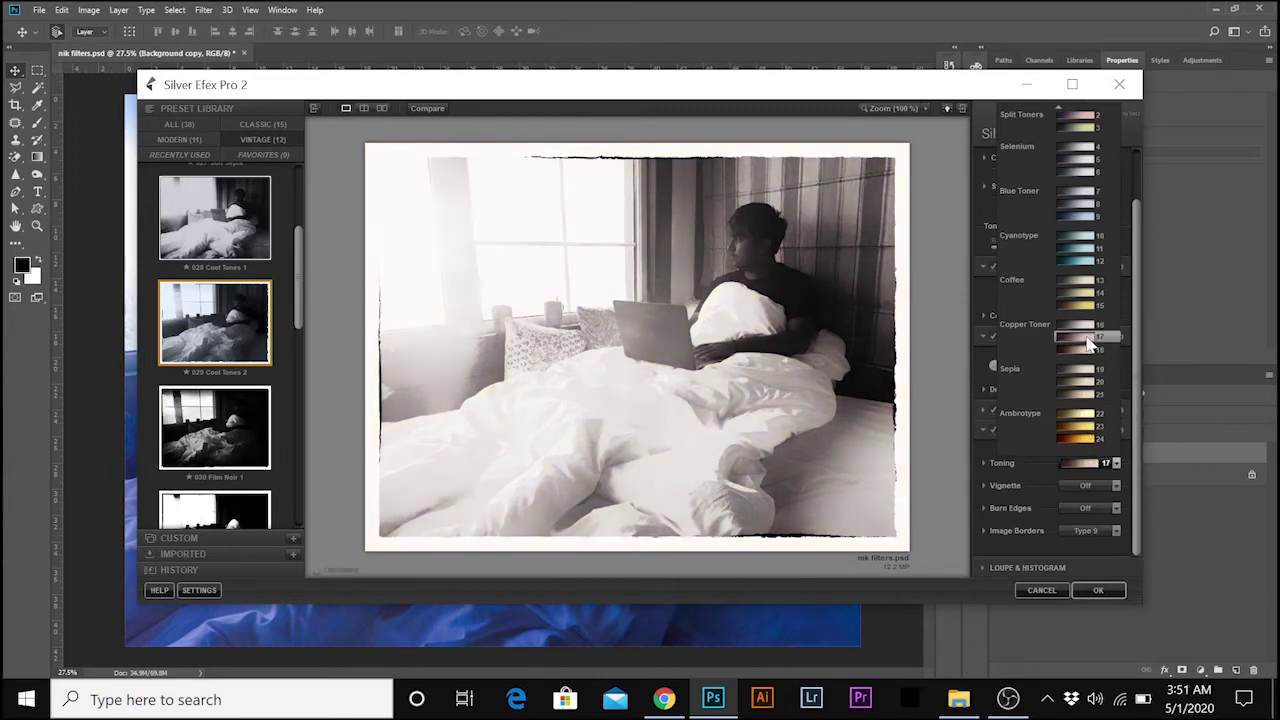
click(1085, 250)
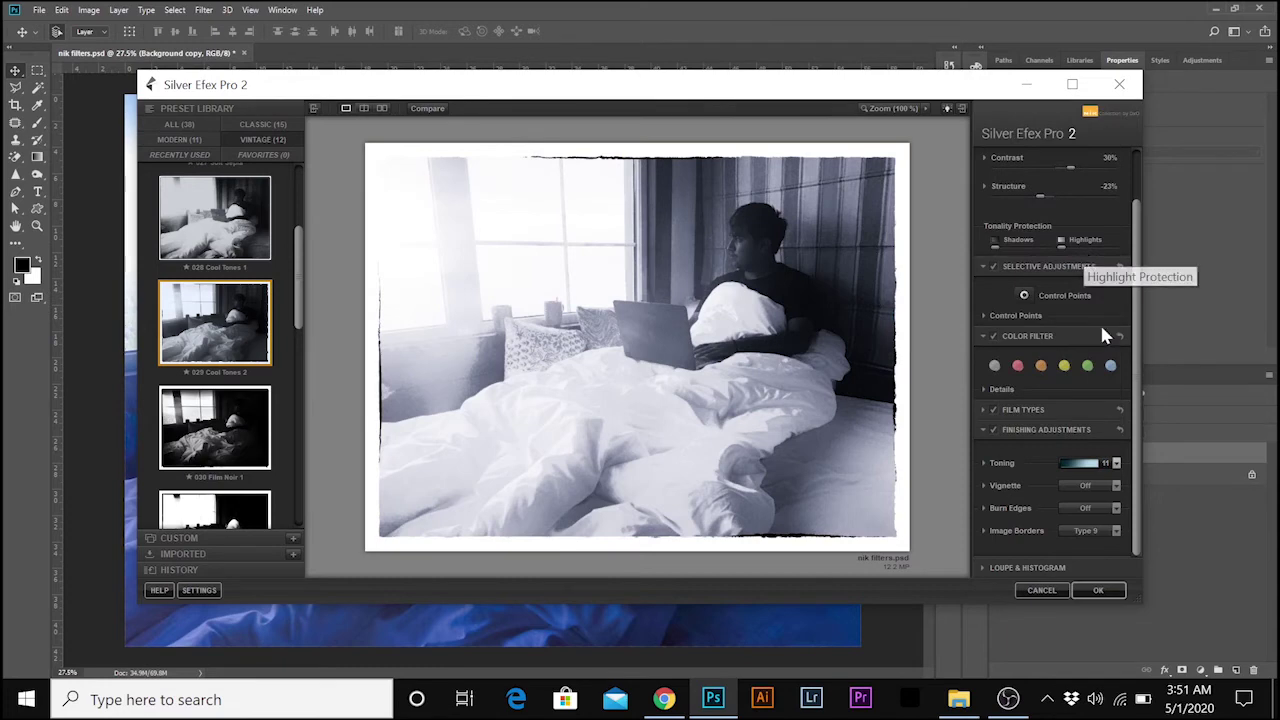
Try the vignette options but keep the vignette off, and burn the edges with All Edges 1
click(1114, 486)
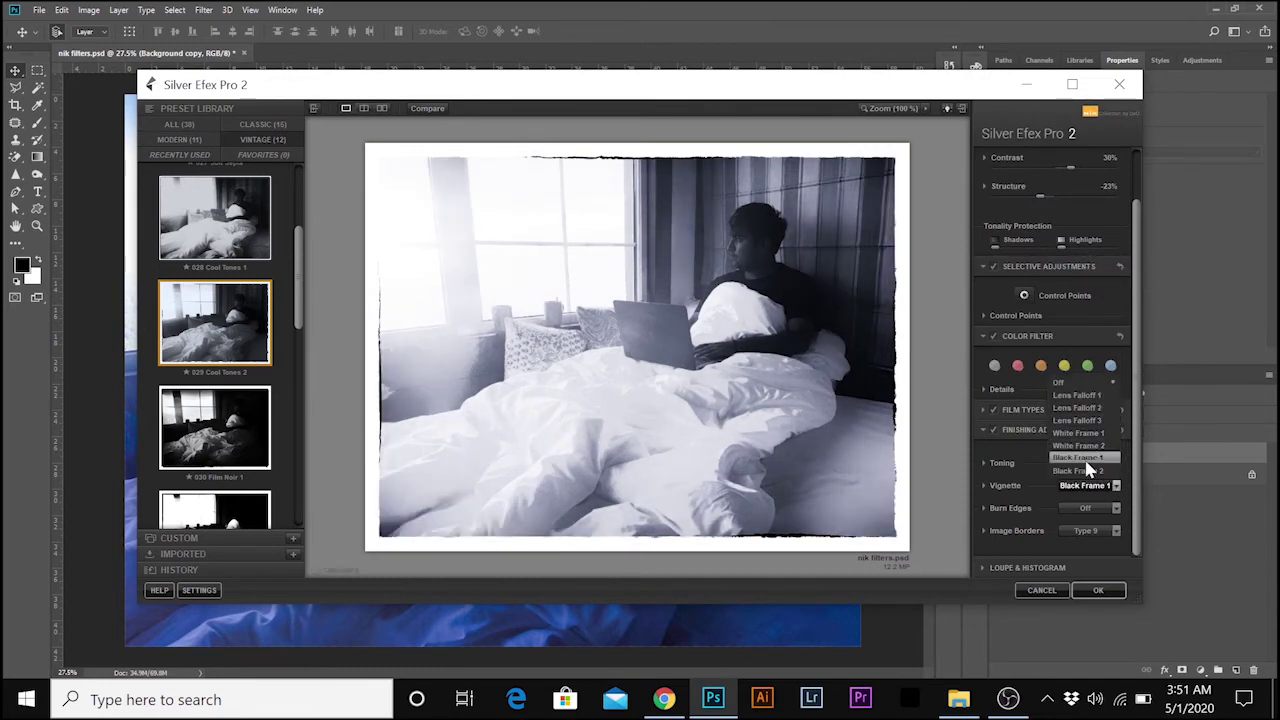
click(1129, 480)
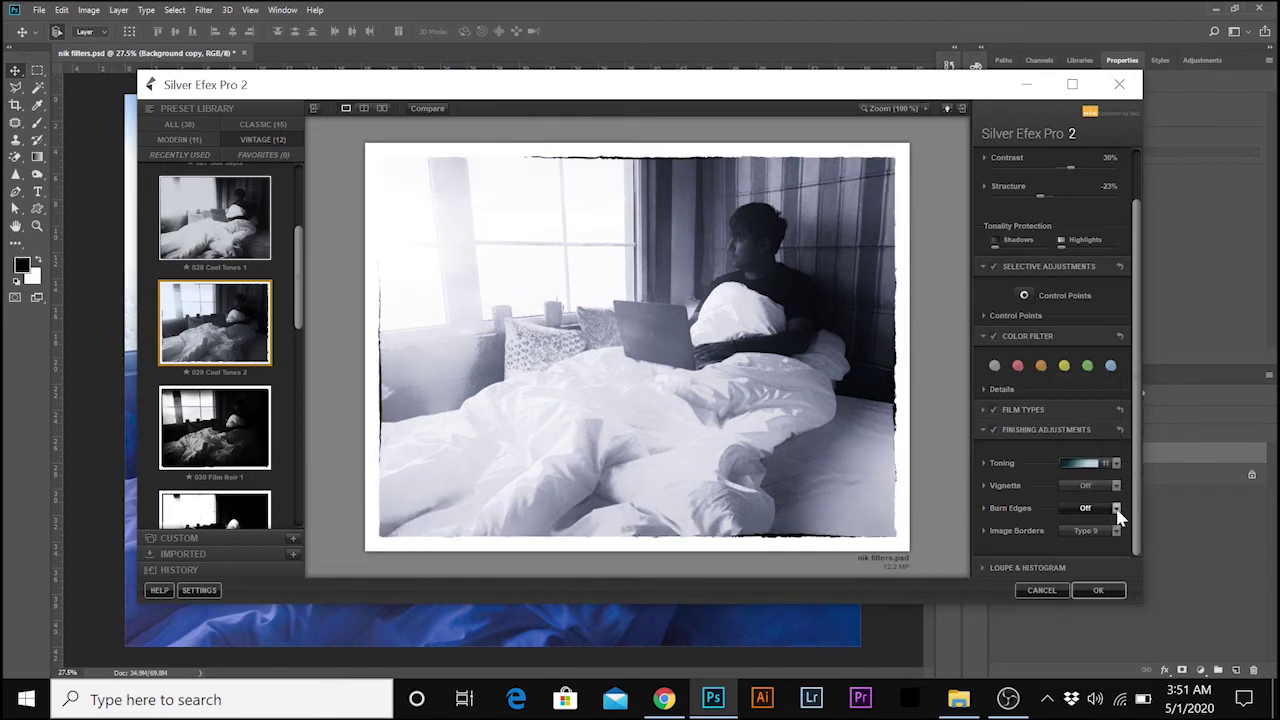
click(1116, 509)
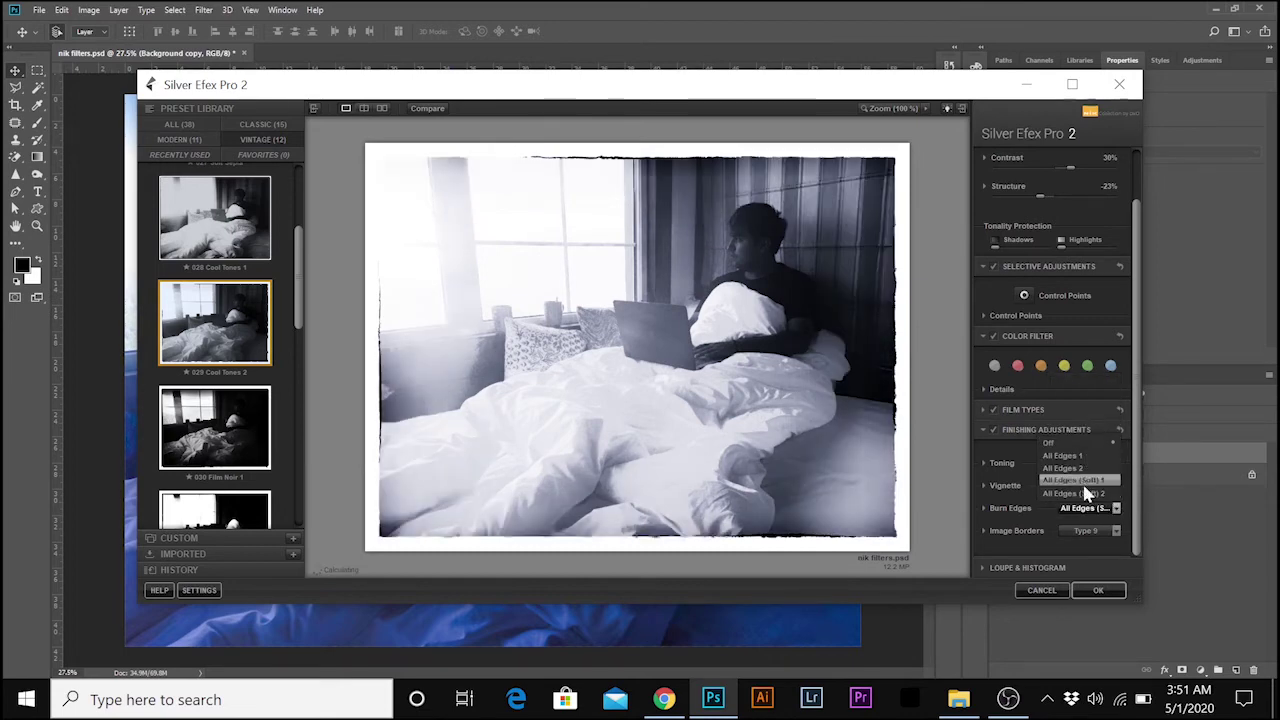
click(1070, 456)
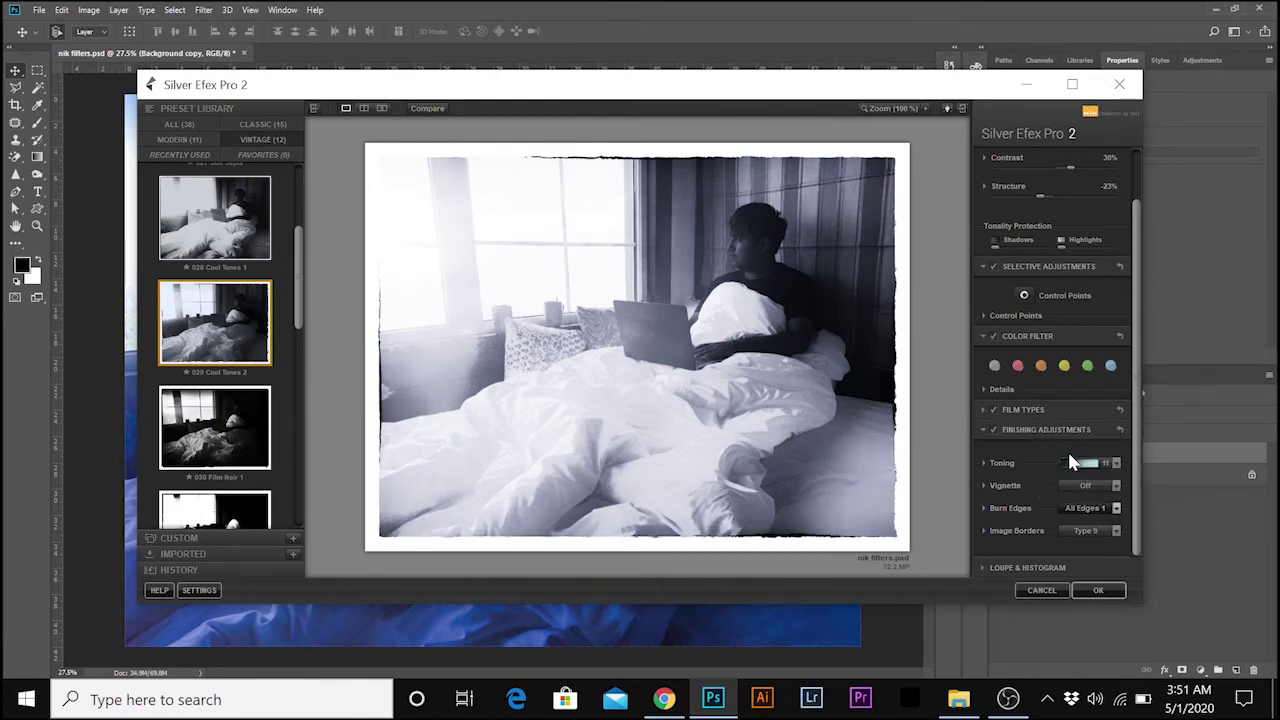
Set the image border to Type 3 and apply the Silver Efex Pro 2 filter to the layer
click(1116, 530)
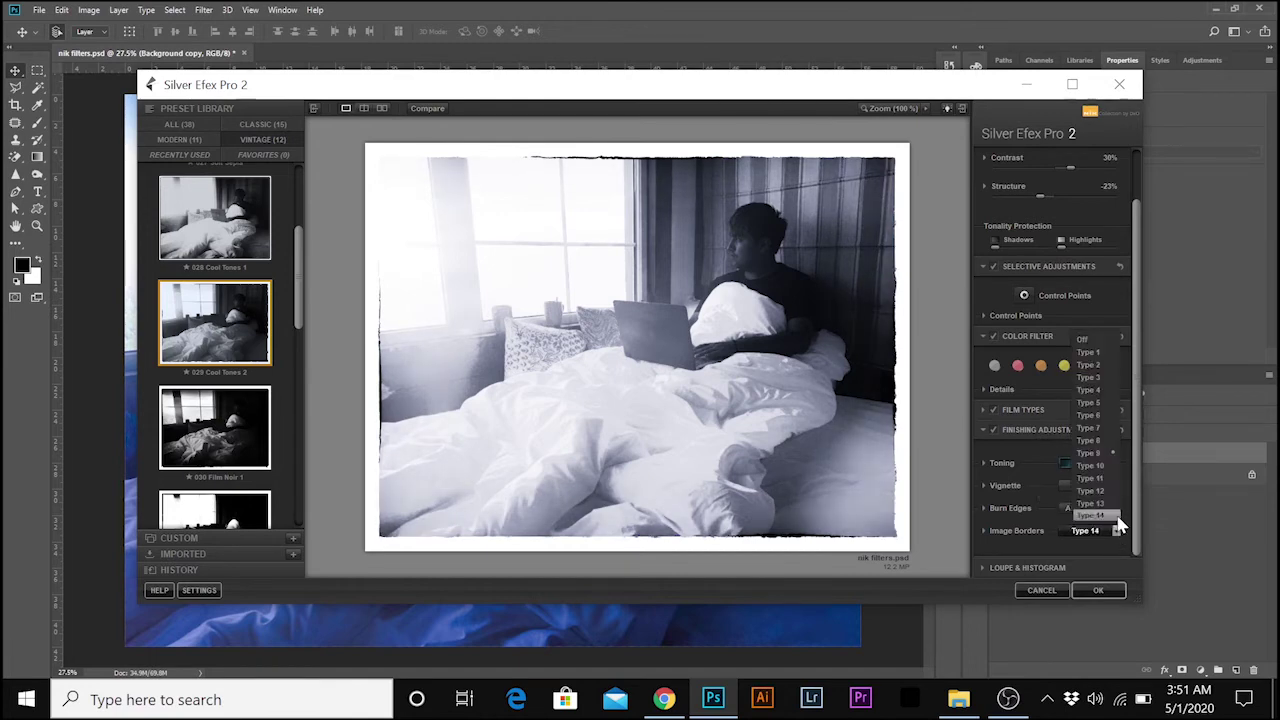
click(1098, 375)
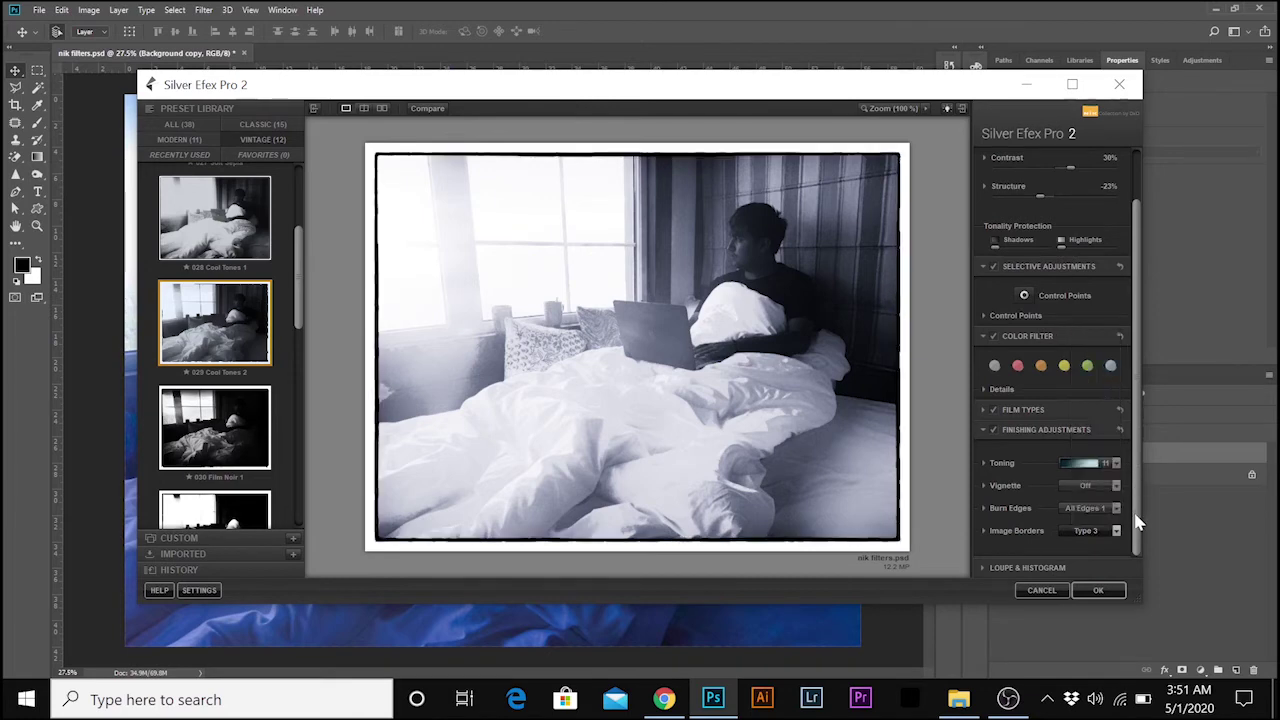
click(984, 428)
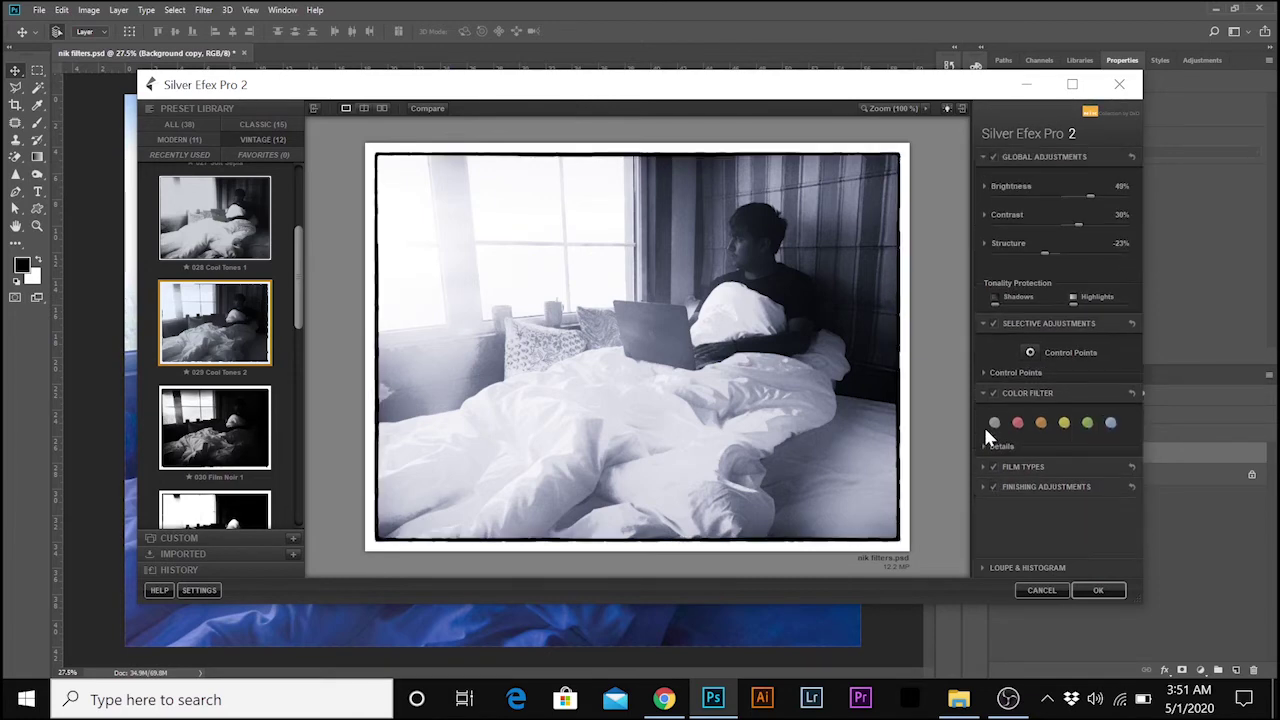
click(1098, 590)
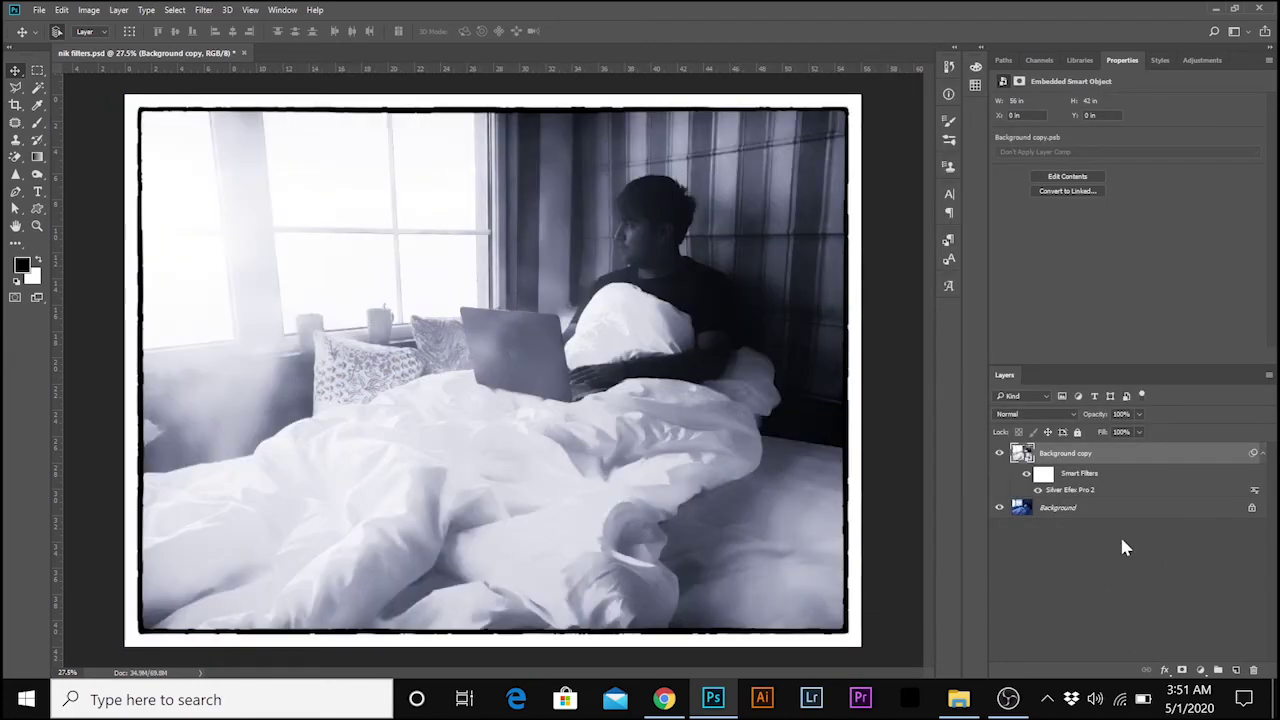
Add a layer mask to the Background copy layer
click(1182, 670)
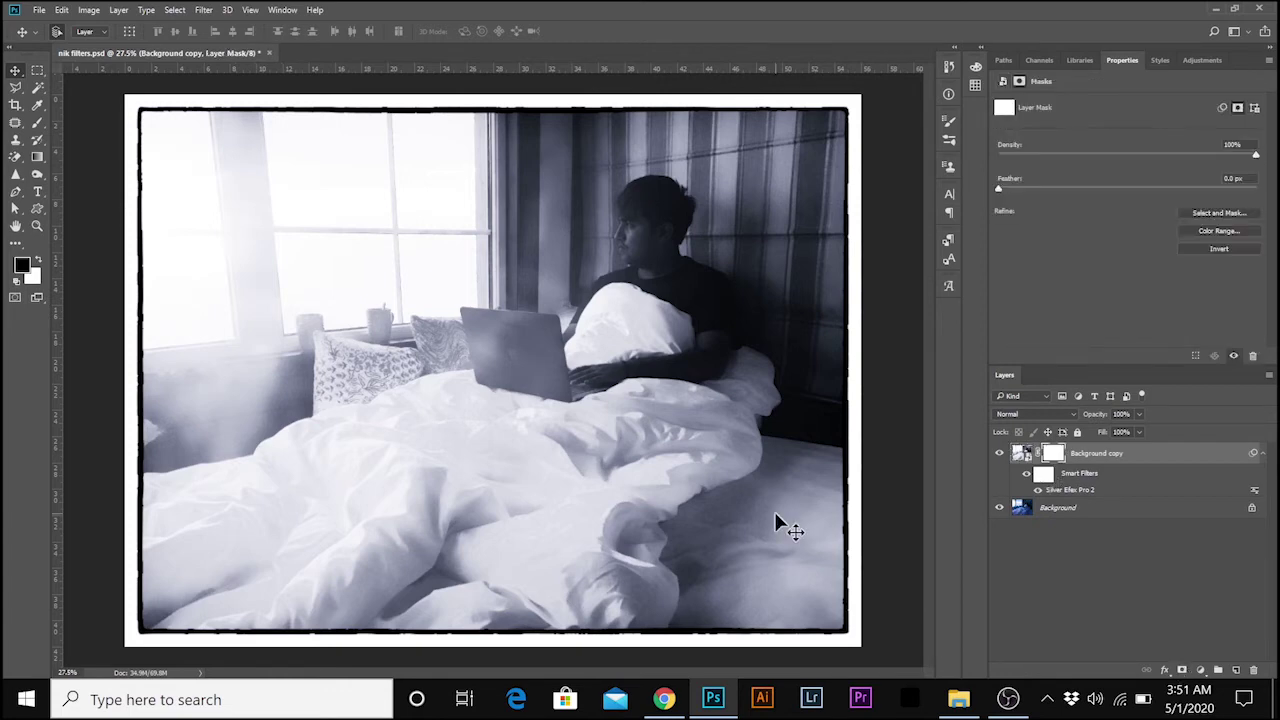
Paint black over the man's face and hair on the layer mask with a soft 64 px brush at 0% hardness
click(38, 124)
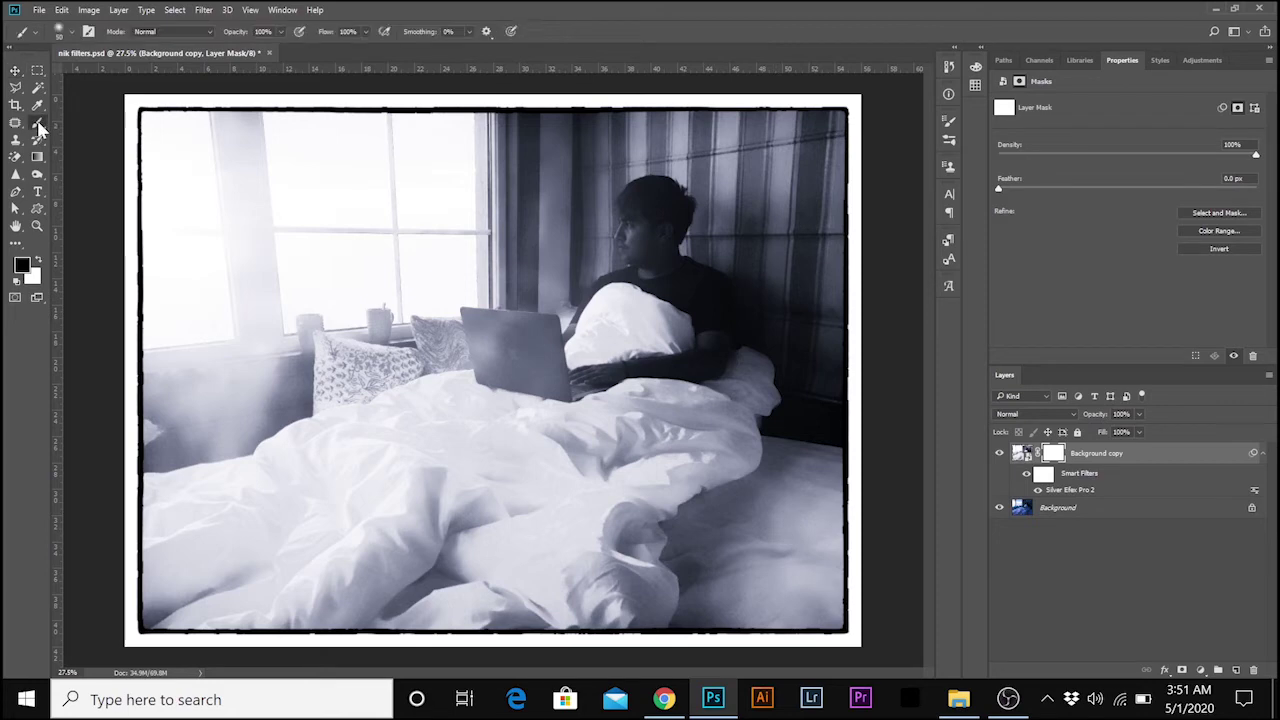
click(68, 31)
drag(97, 80, 106, 80)
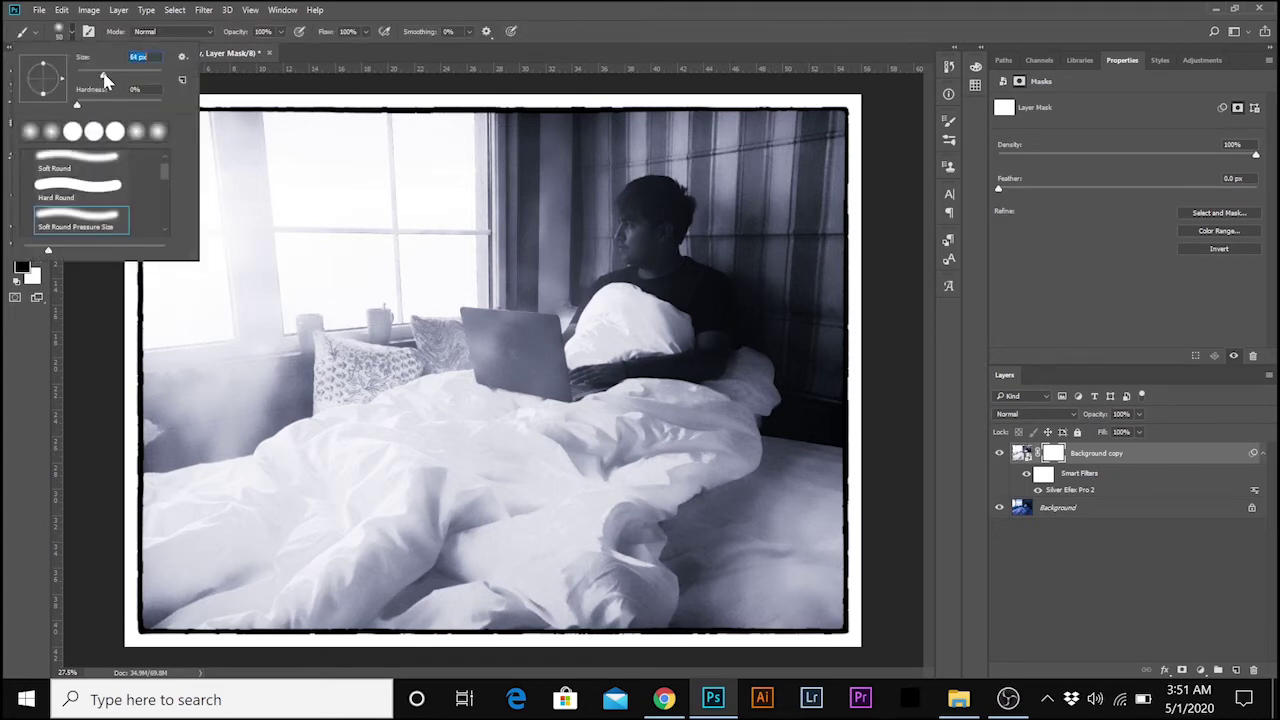
click(69, 33)
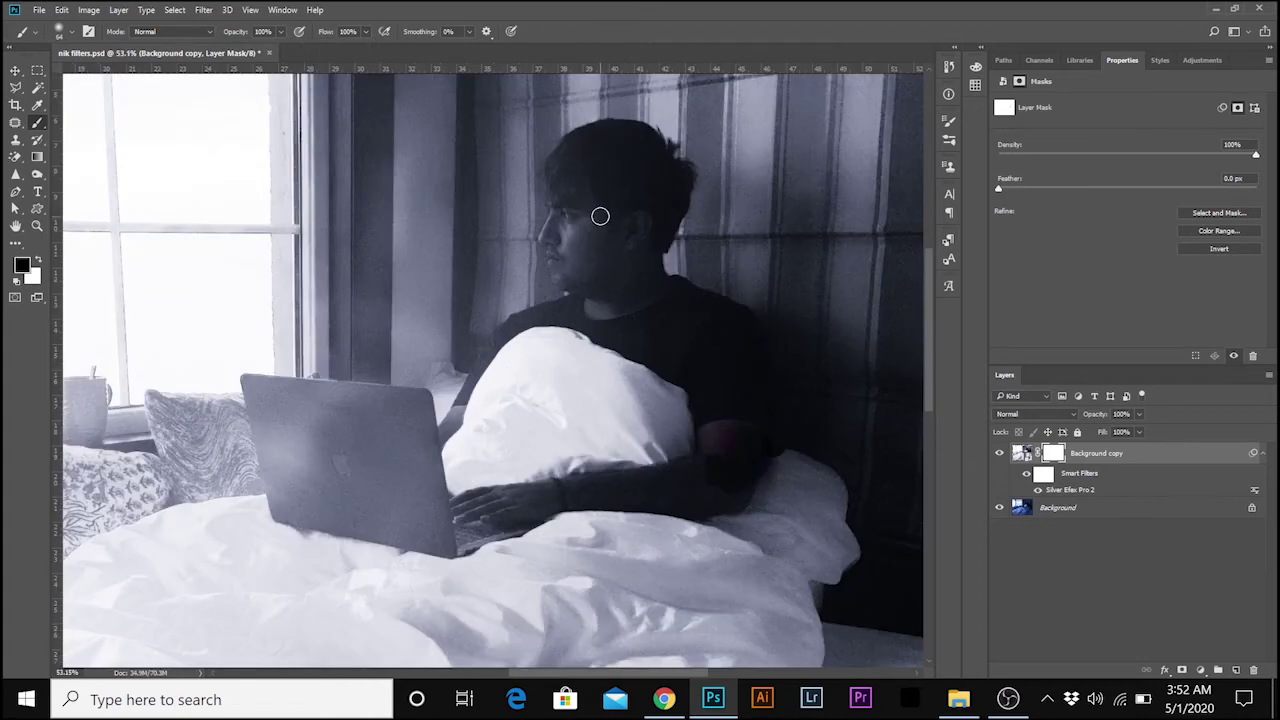
scroll(600, 217, up, 3)
mouse_move(599, 213)
mouse_down()
mouse_move(618, 271)
mouse_move(603, 210)
mouse_move(616, 253)
mouse_move(640, 221)
mouse_move(629, 256)
mouse_move(640, 239)
mouse_move(617, 258)
mouse_move(616, 227)
mouse_move(578, 248)
mouse_move(568, 181)
mouse_move(544, 250)
mouse_move(587, 252)
mouse_move(611, 212)
mouse_move(616, 298)
mouse_move(588, 292)
mouse_move(592, 309)
mouse_move(665, 236)
mouse_move(659, 293)
mouse_move(681, 162)
mouse_move(556, 181)
mouse_move(638, 152)
mouse_move(619, 148)
mouse_move(642, 174)
mouse_up()
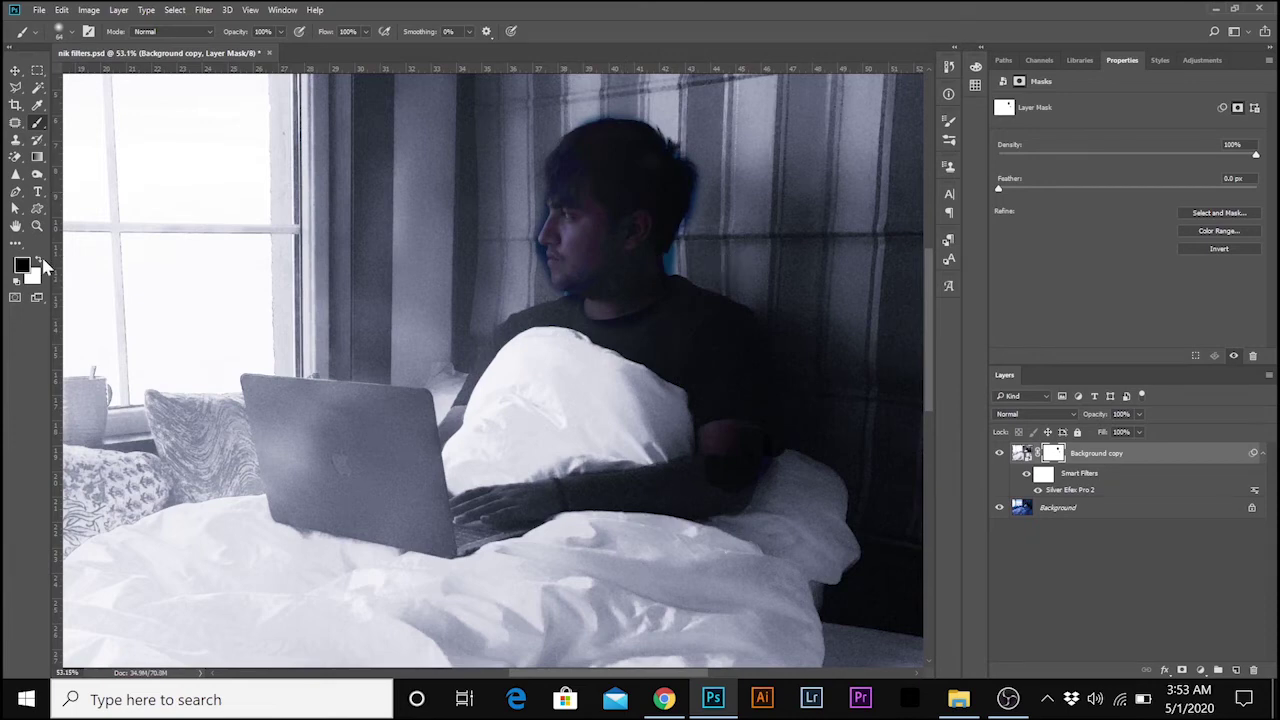
Paint white on the mask around the man's neck, profile and hair to remove the blue spill outside the face
click(40, 262)
scroll(689, 289, up, 3)
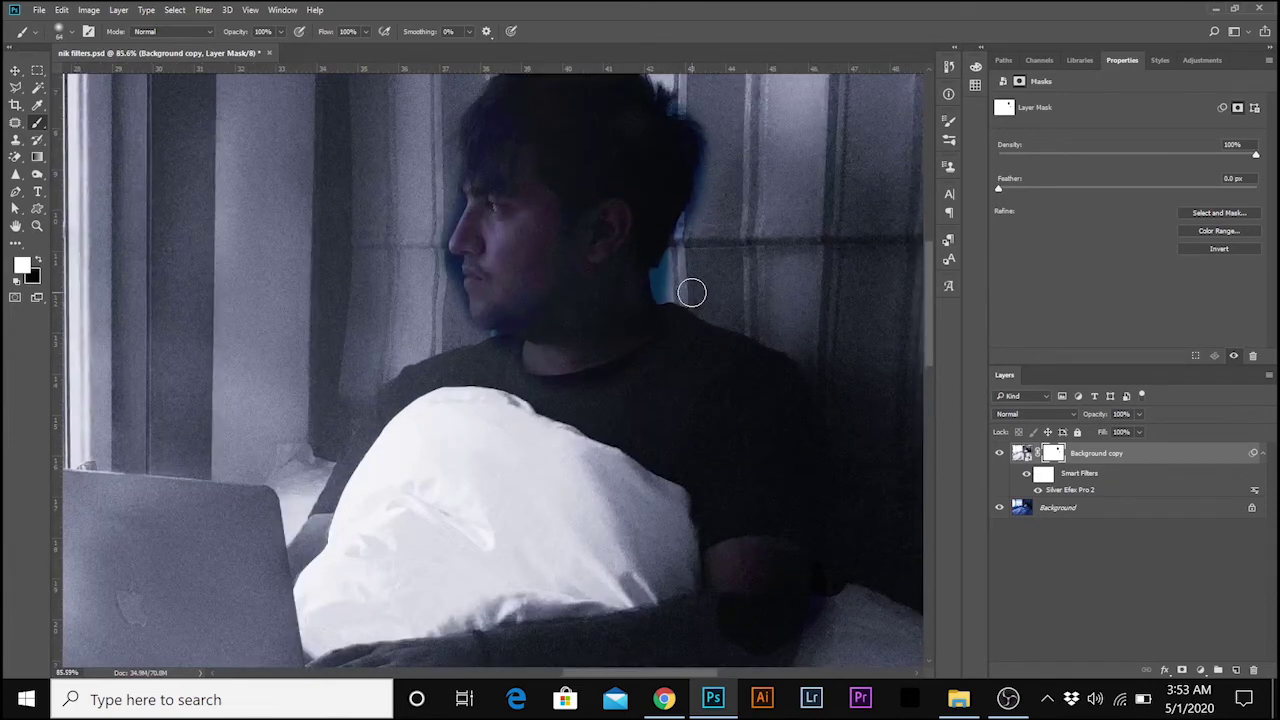
scroll(691, 292, up, 1)
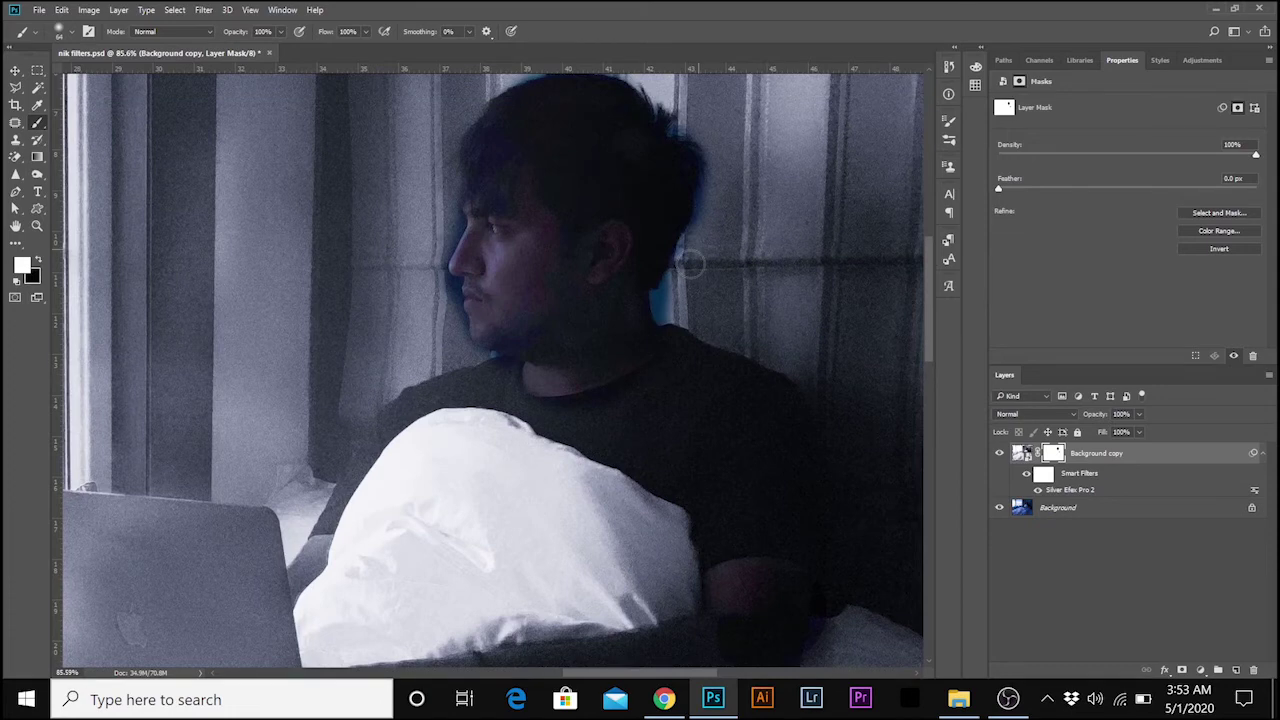
drag(690, 264, 714, 150)
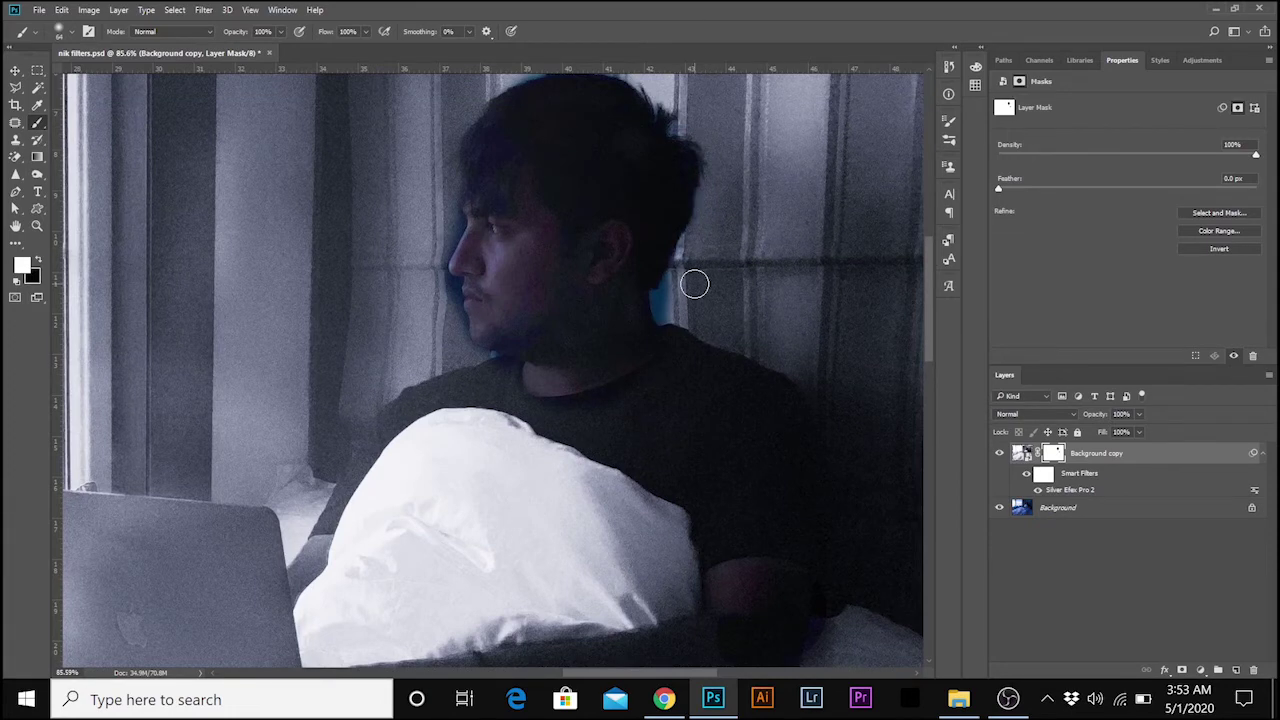
drag(695, 285, 662, 298)
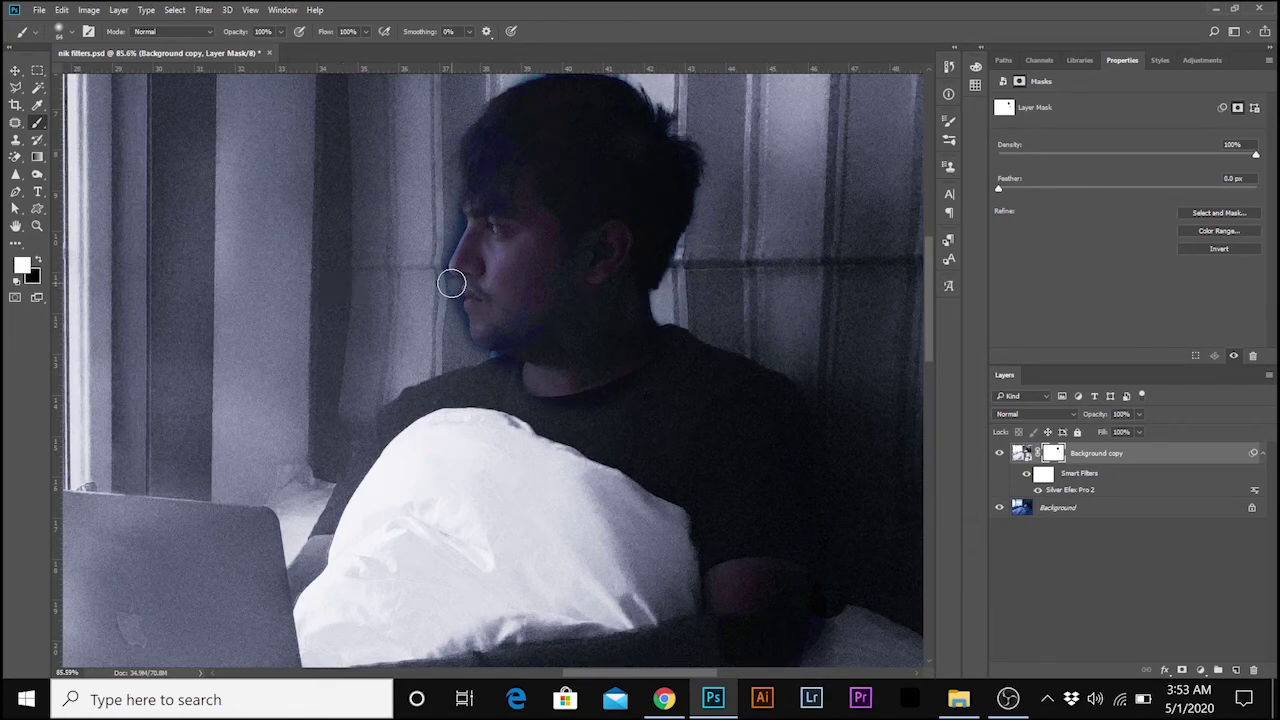
drag(451, 283, 463, 344)
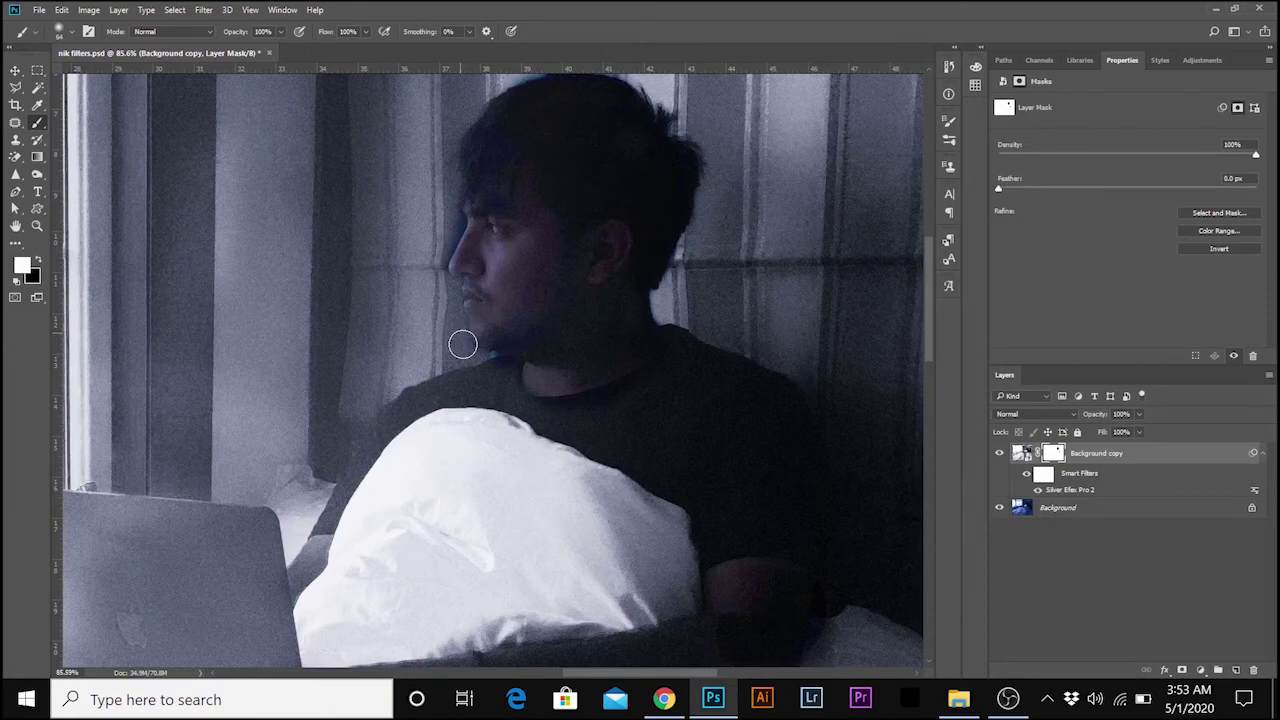
drag(441, 284, 451, 226)
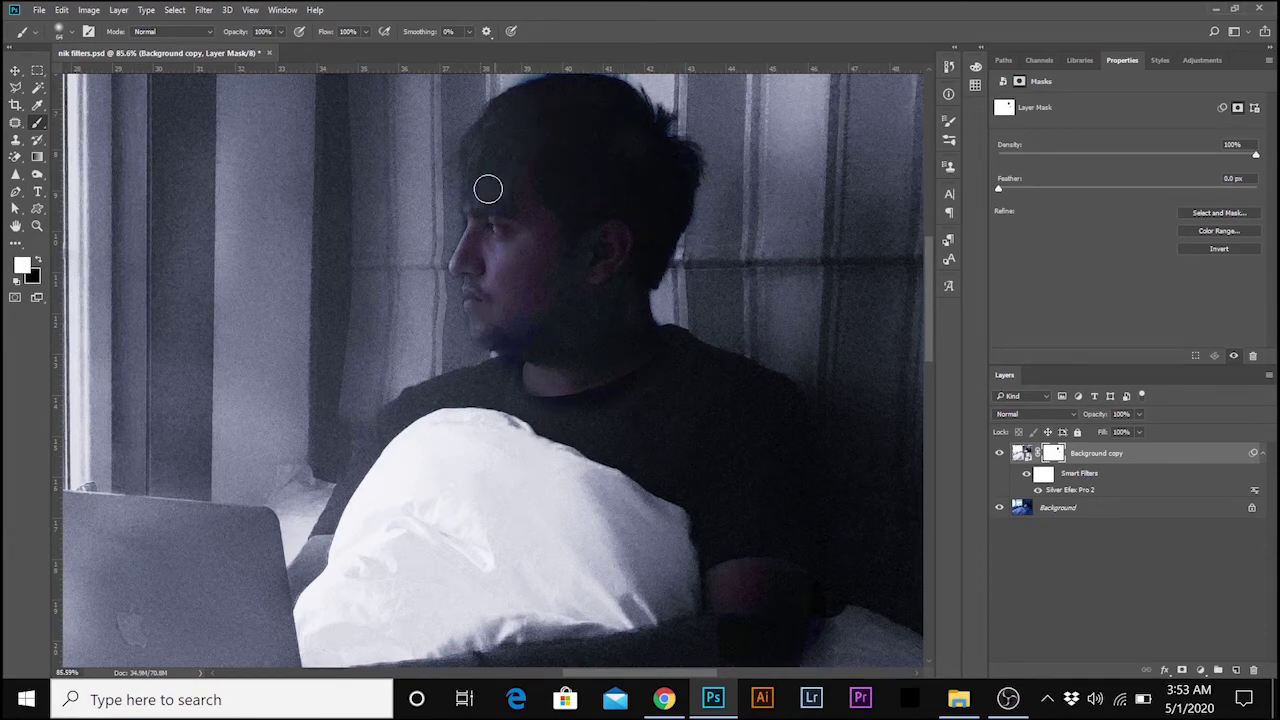
Refine the mask over the man's face, arm and hands so the original photo shows through the skin areas
scroll(500, 135, up, 1)
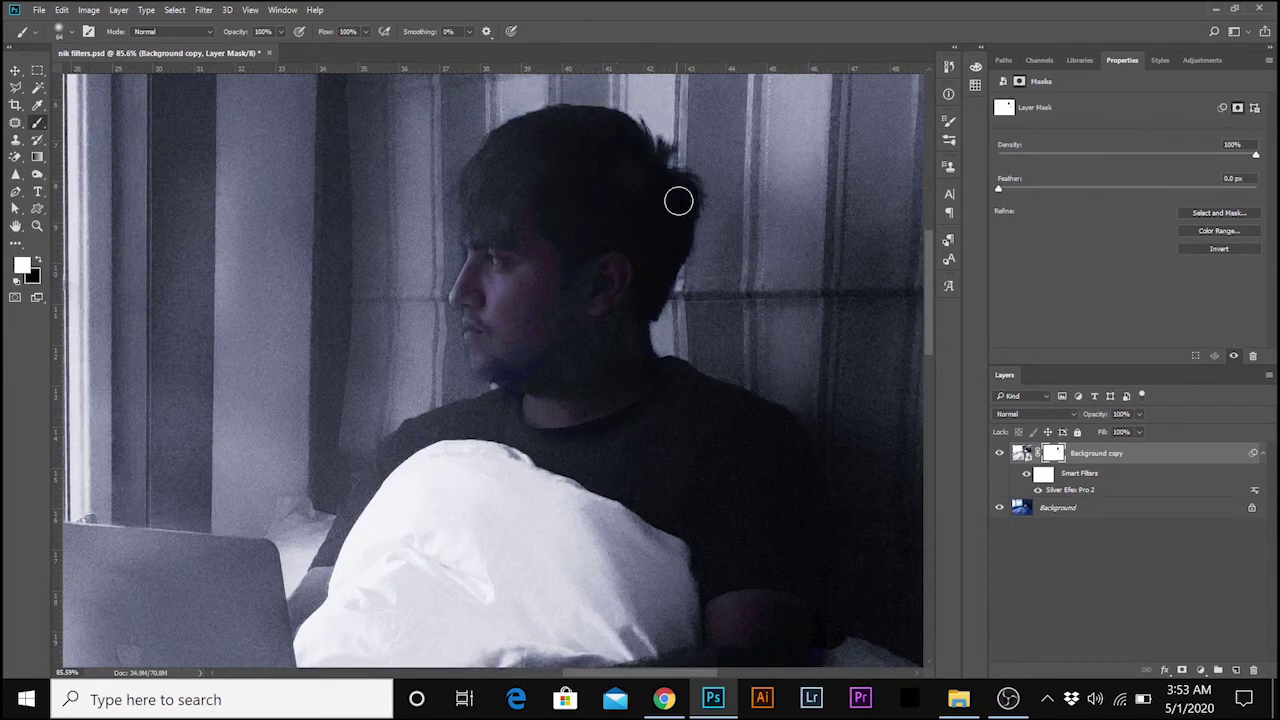
scroll(652, 383, down, 1)
scroll(652, 383, down, 2)
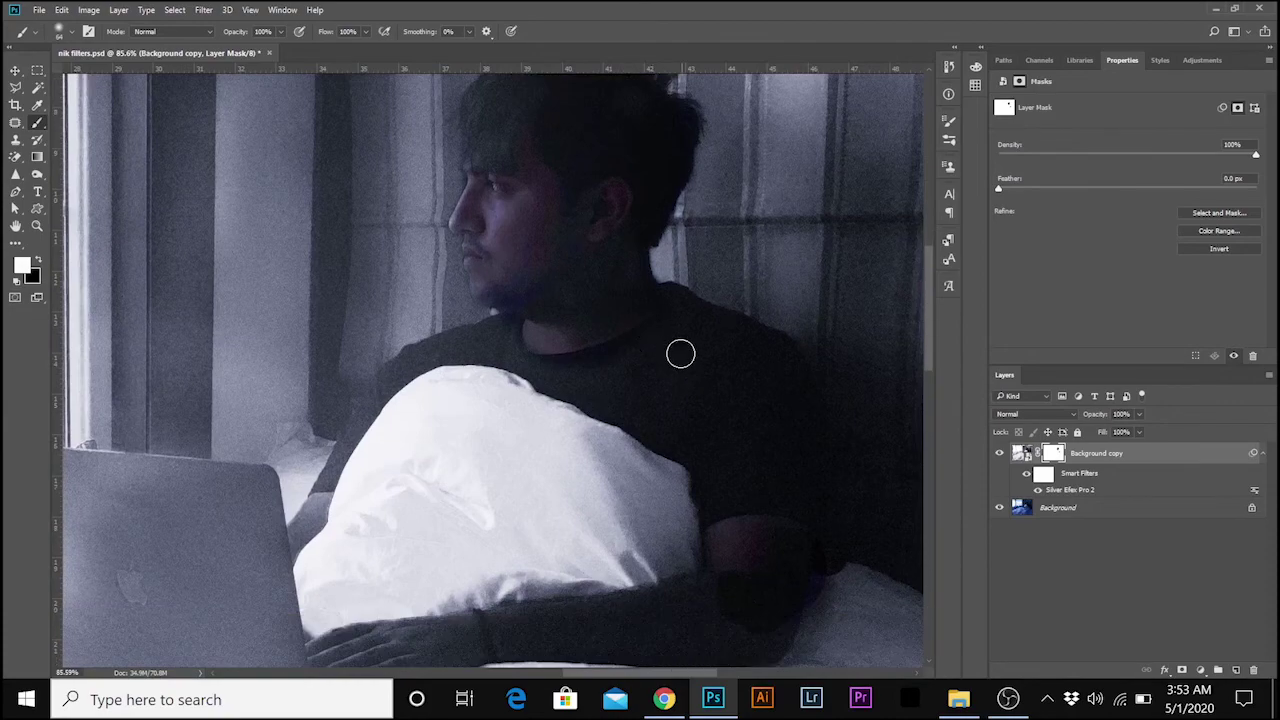
key(x)
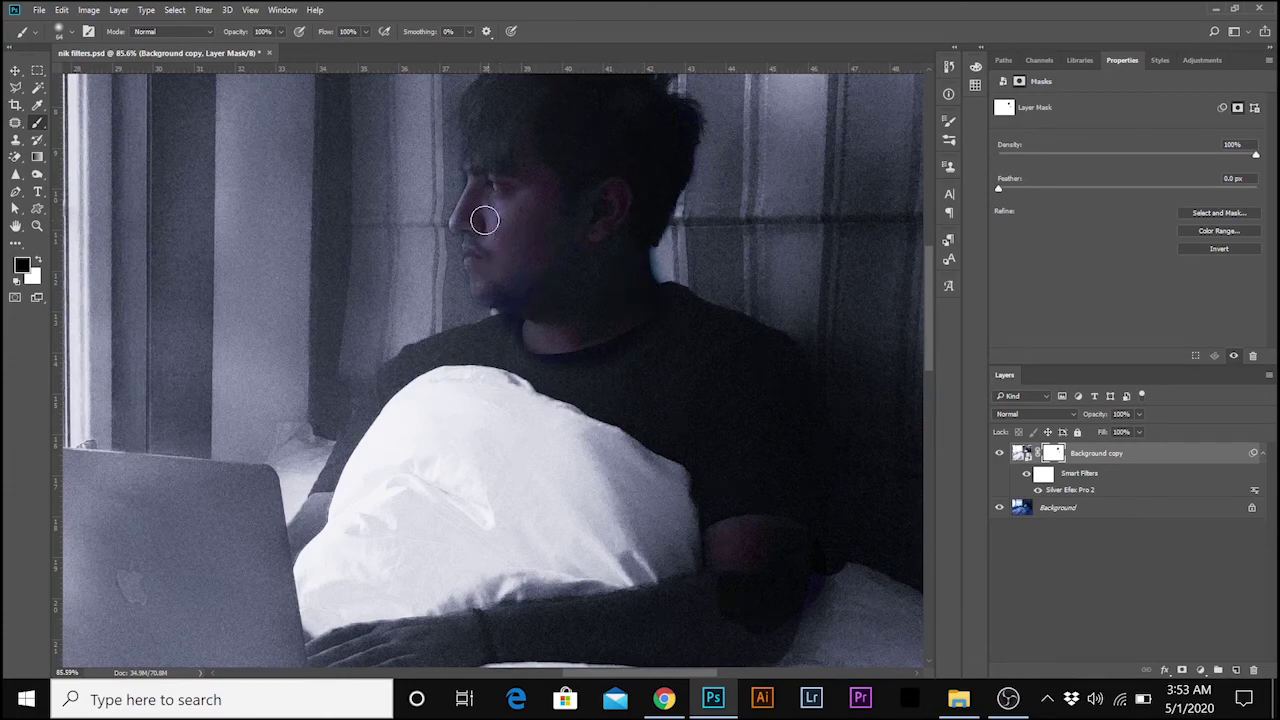
key(x)
alt+scroll(563, 380, down, 5)
alt+scroll(563, 388, down, 2)
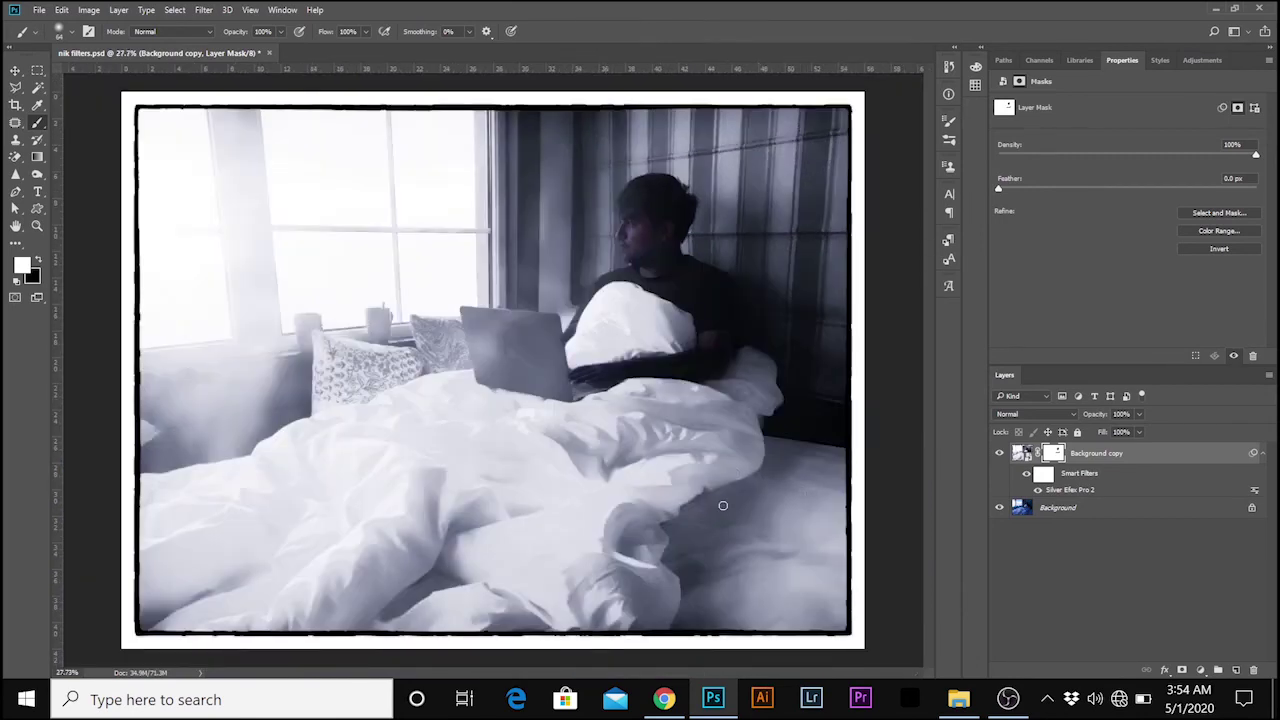
alt+scroll(737, 486, down, 1)
alt+scroll(482, 388, up, 1)
Switch to the Move tool and set the Background copy layer's opacity to 91%
click(15, 71)
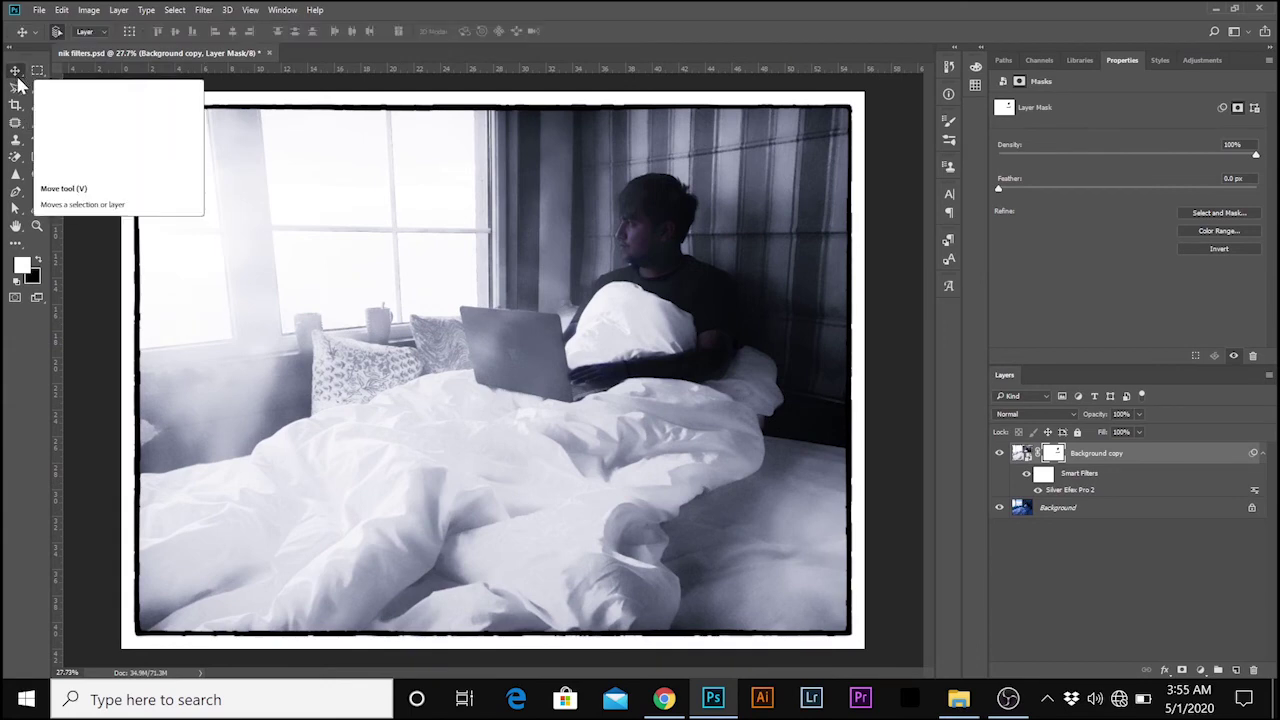
click(1139, 414)
drag(1139, 434, 1135, 435)
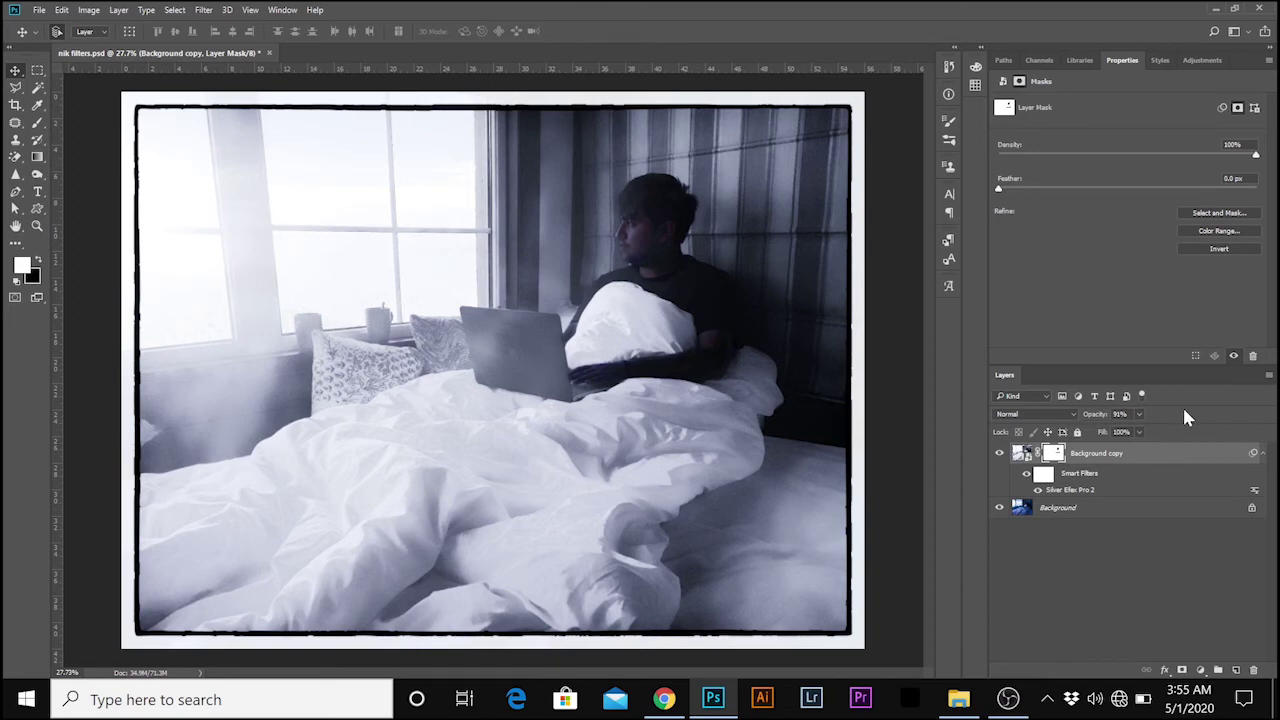
Add a Levels adjustment layer with the white input level at 227 and the midtones at about 0.88
click(1201, 671)
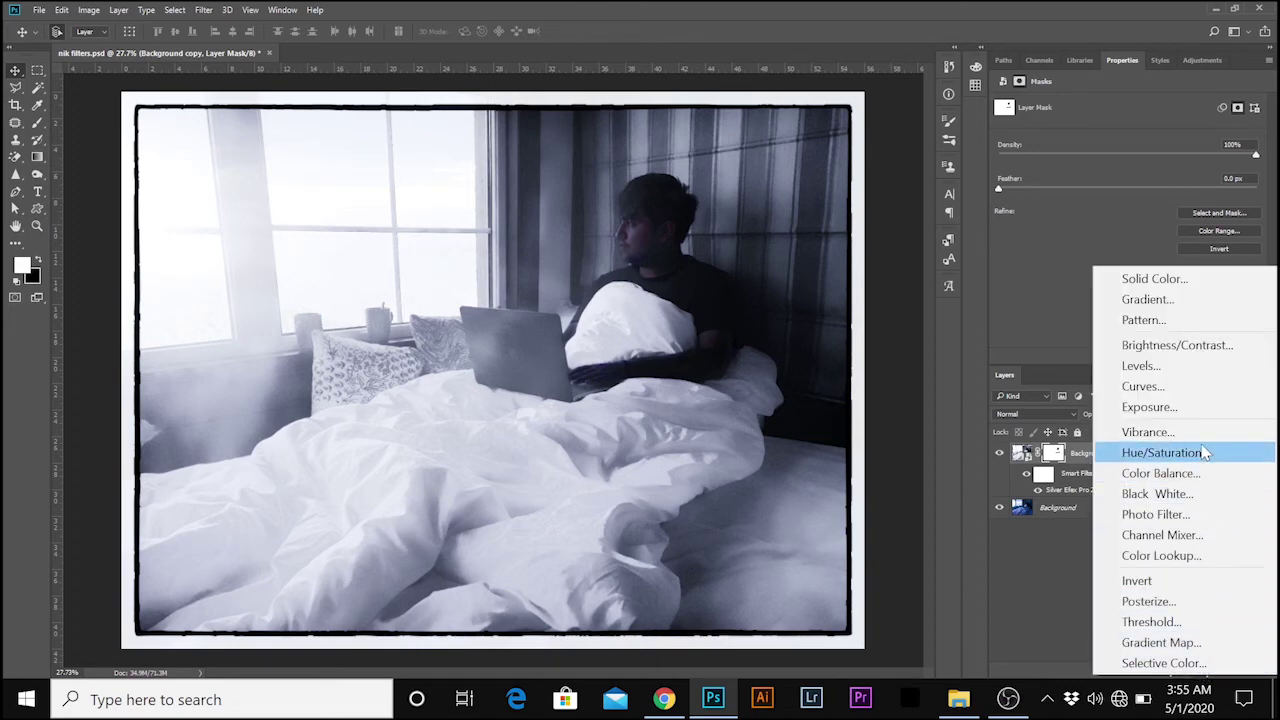
click(1179, 366)
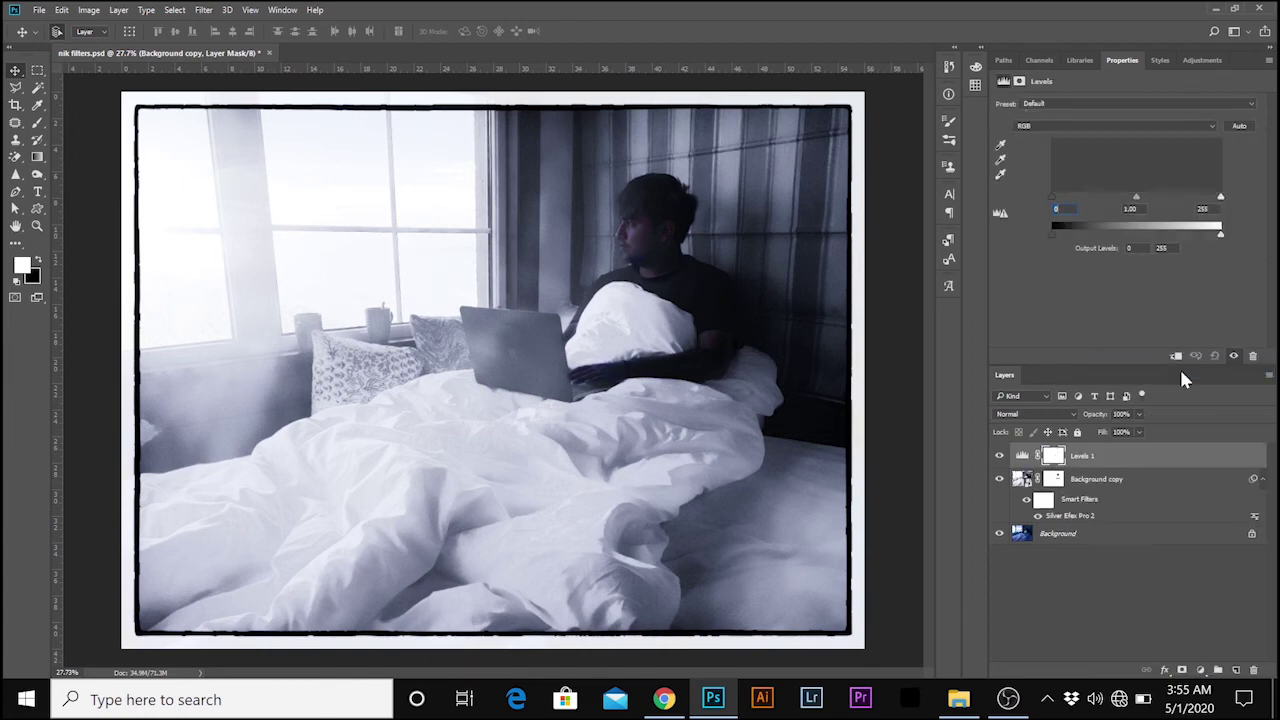
drag(1136, 197, 1139, 196)
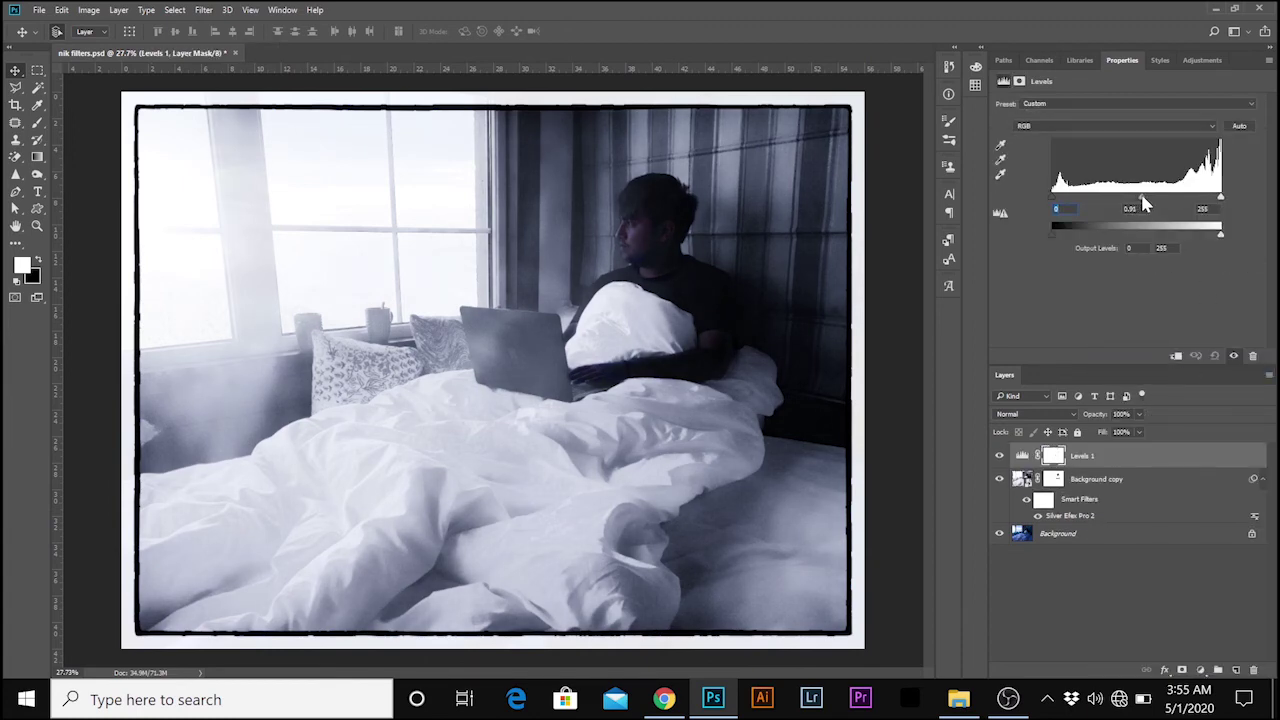
drag(1221, 198, 1136, 207)
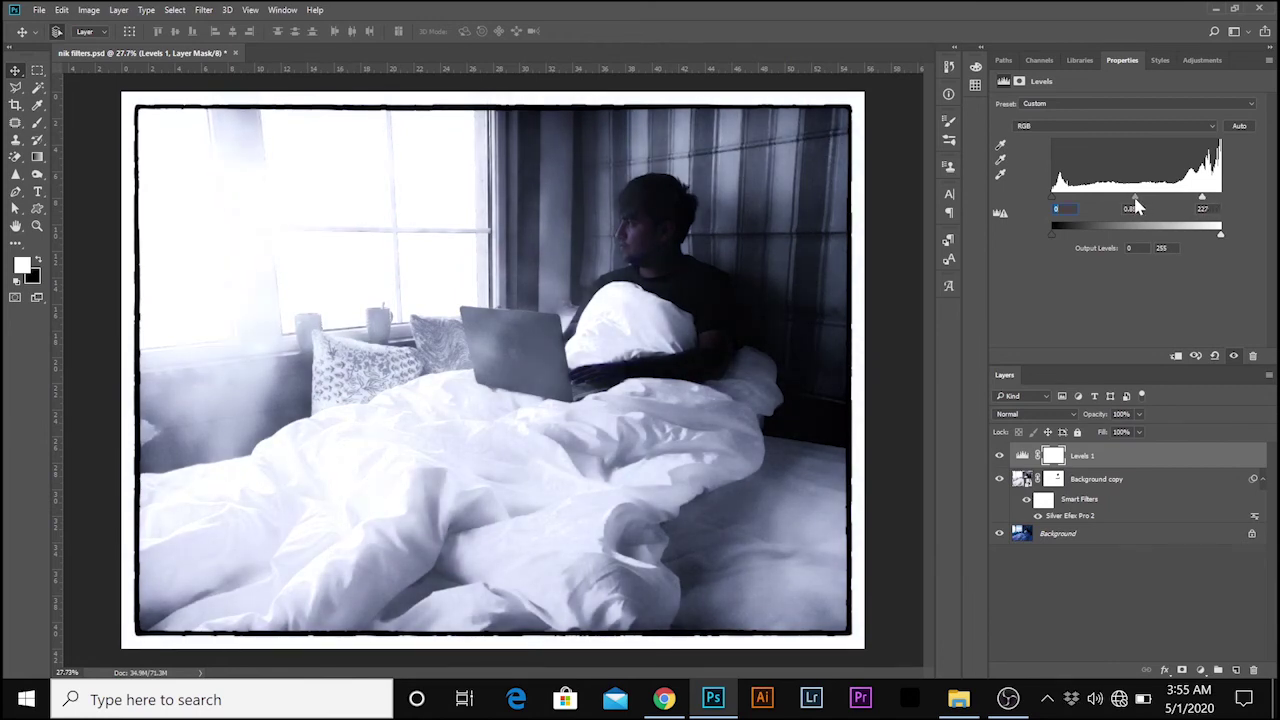
Add a Brightness/Contrast adjustment layer with brightness at -10 and a reduced contrast
click(1200, 670)
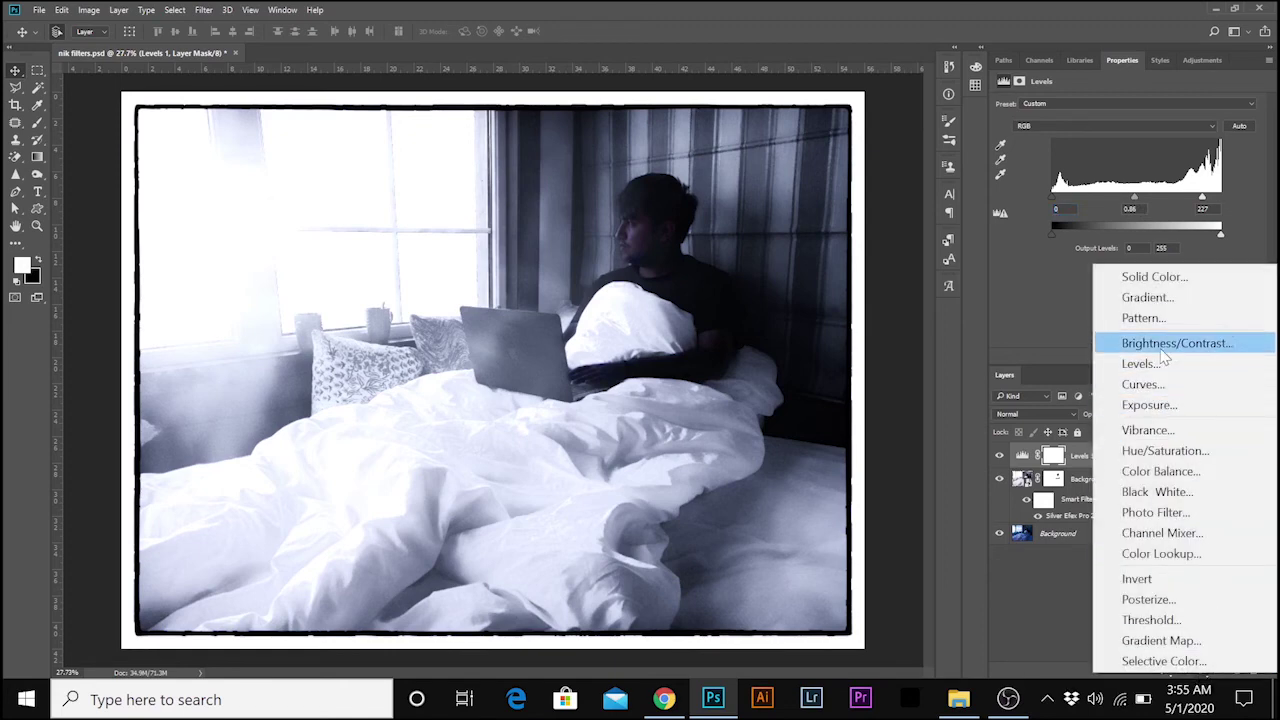
click(1148, 340)
drag(1128, 137, 1033, 165)
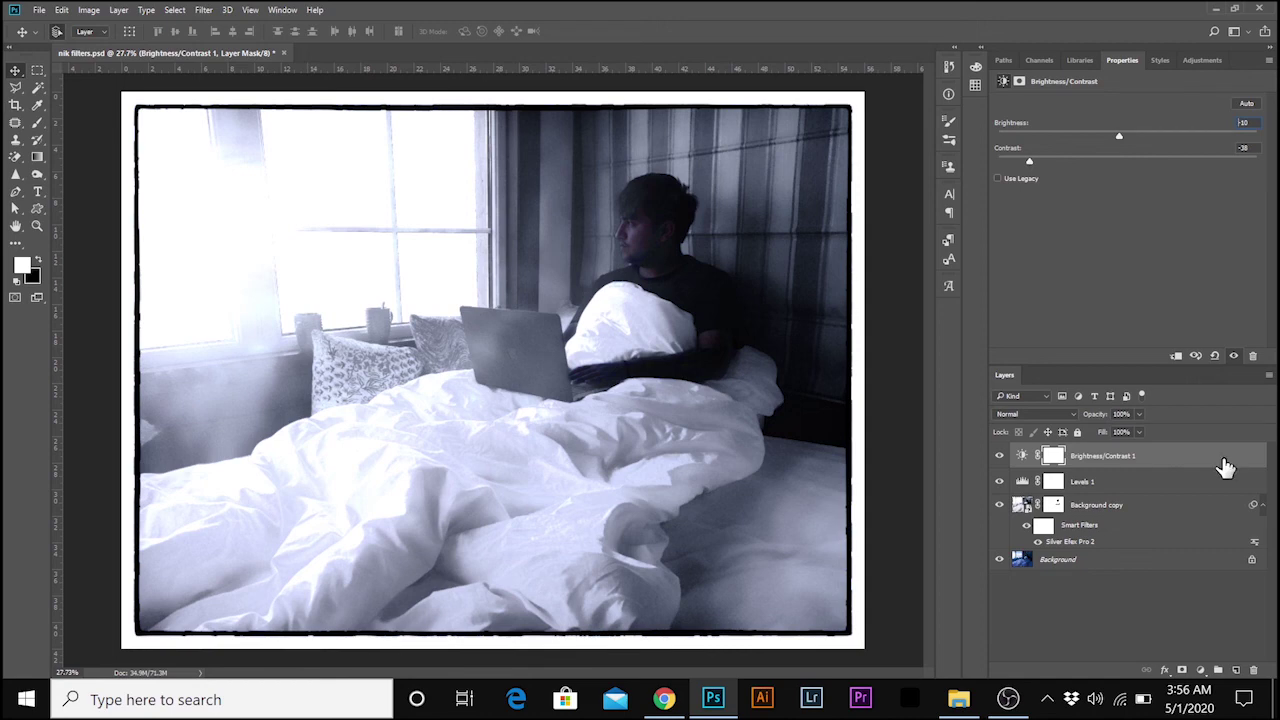
Group the Brightness/Contrast, Levels and Background copy layers together
shift+click(1097, 488)
shift+click(1102, 508)
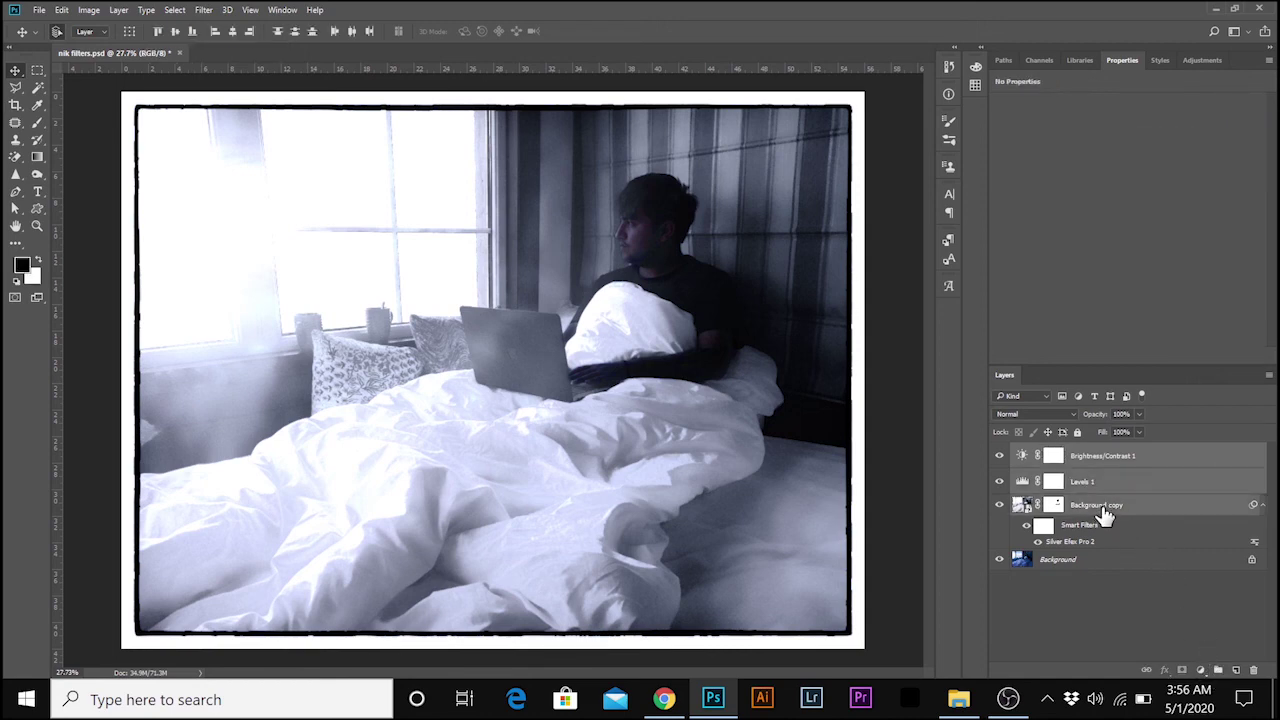
click(1220, 669)
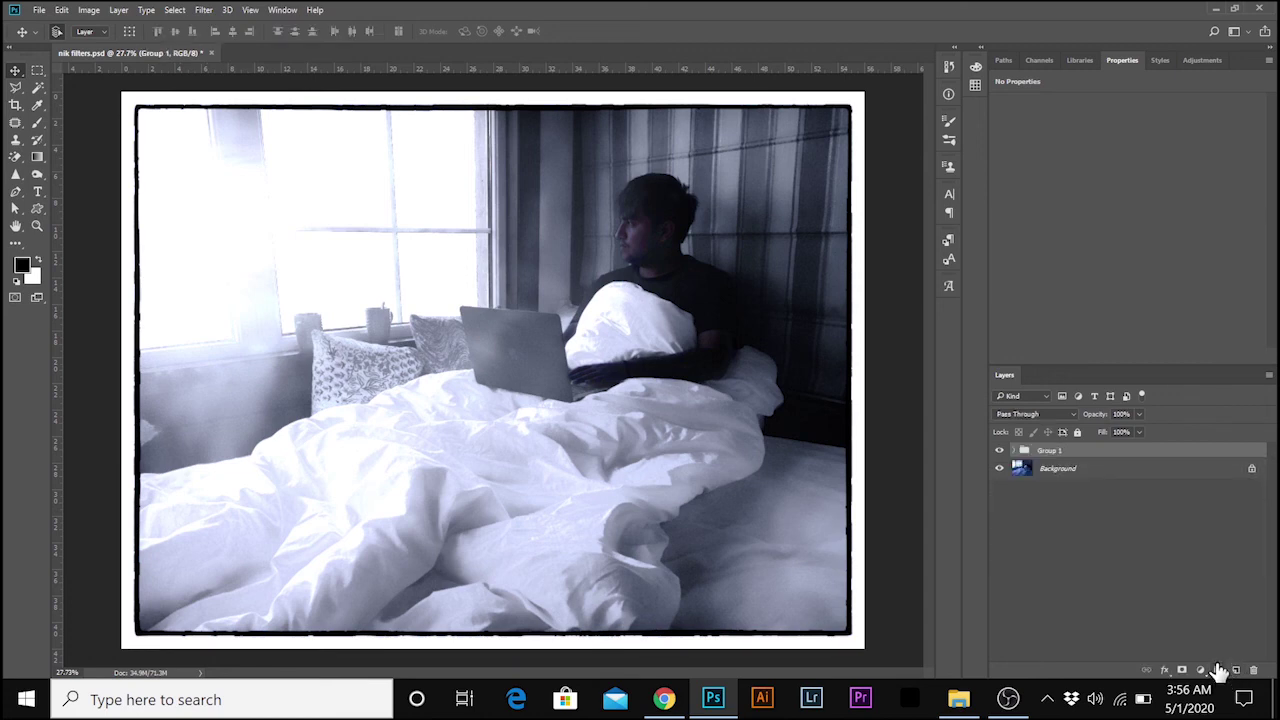
Expand the group and slightly lower the opacity of the Brightness/Contrast adjustment layer
click(1014, 451)
click(1097, 475)
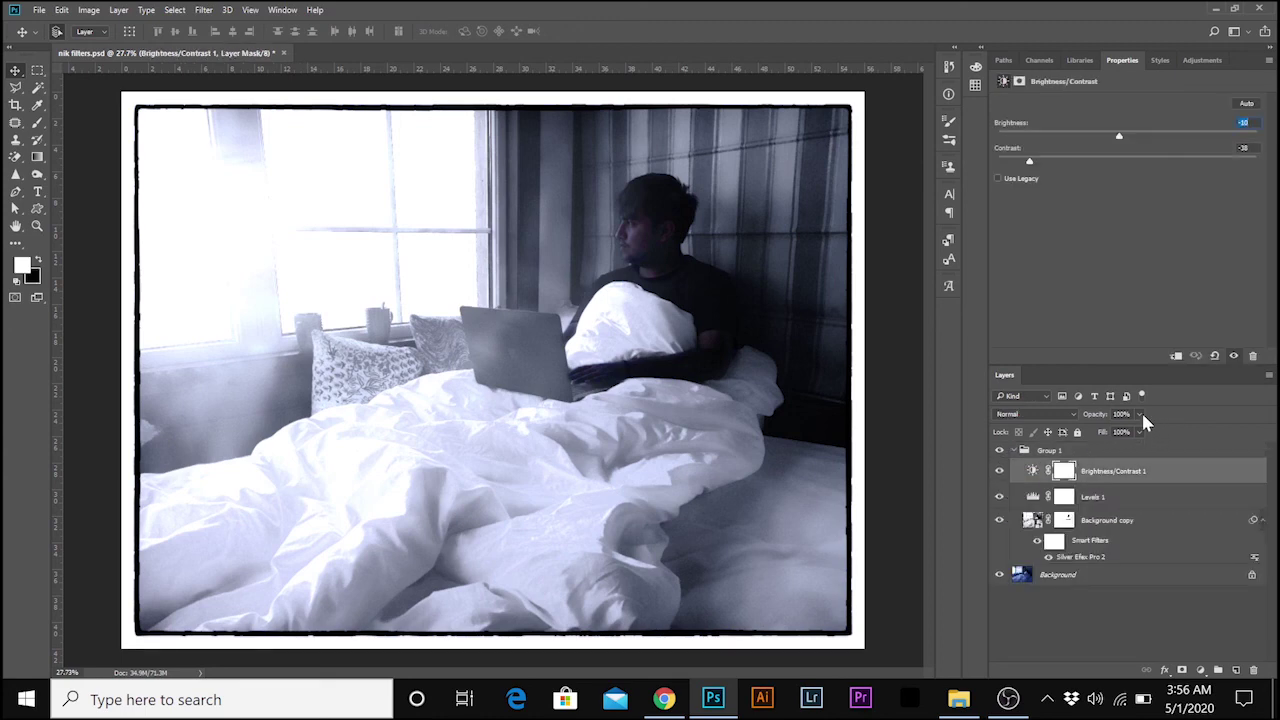
click(1139, 413)
drag(1143, 432, 1135, 436)
Collapse the layer group and toggle its visibility off and on to compare the edit with the original photo
click(1022, 451)
click(1013, 451)
click(1001, 452)
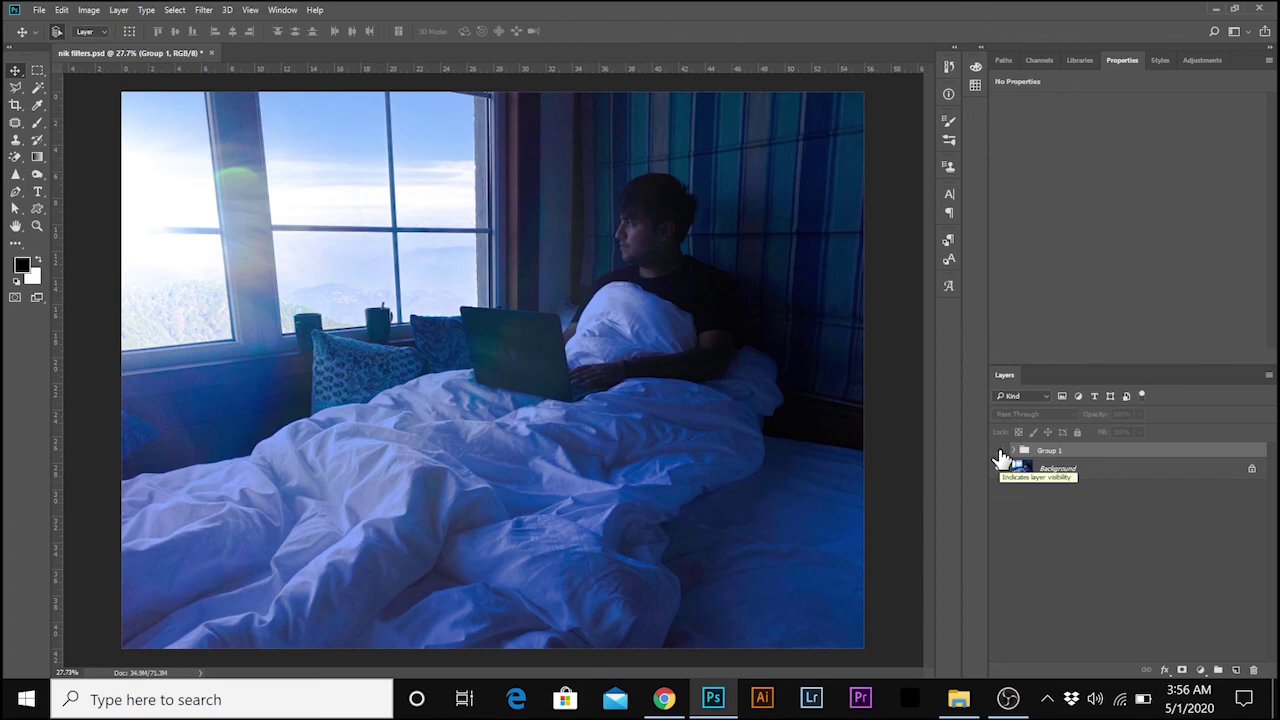
click(1001, 452)
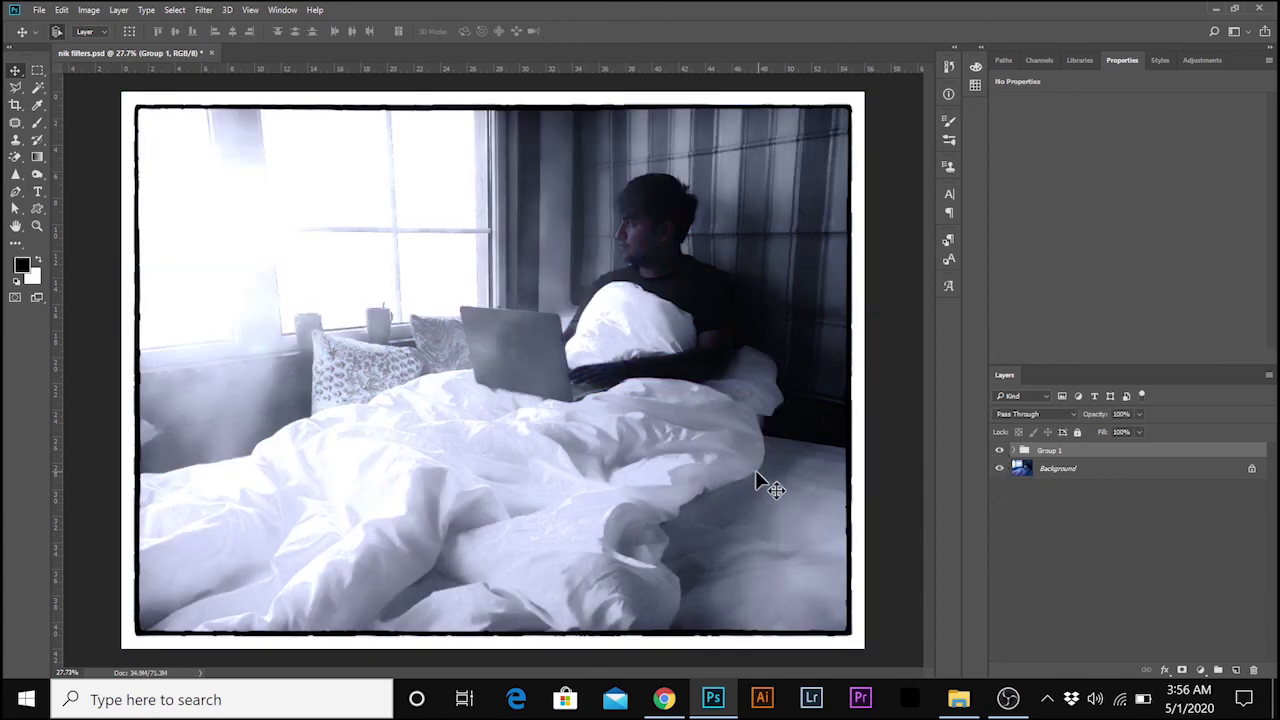